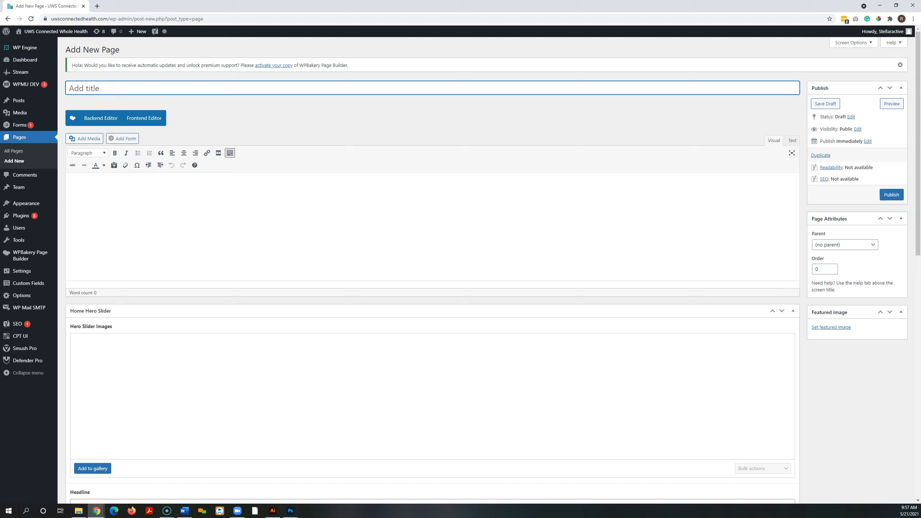
Step: Title the new page "Resources / Library" and switch its content area to the backend editor
type("Resources / Library")
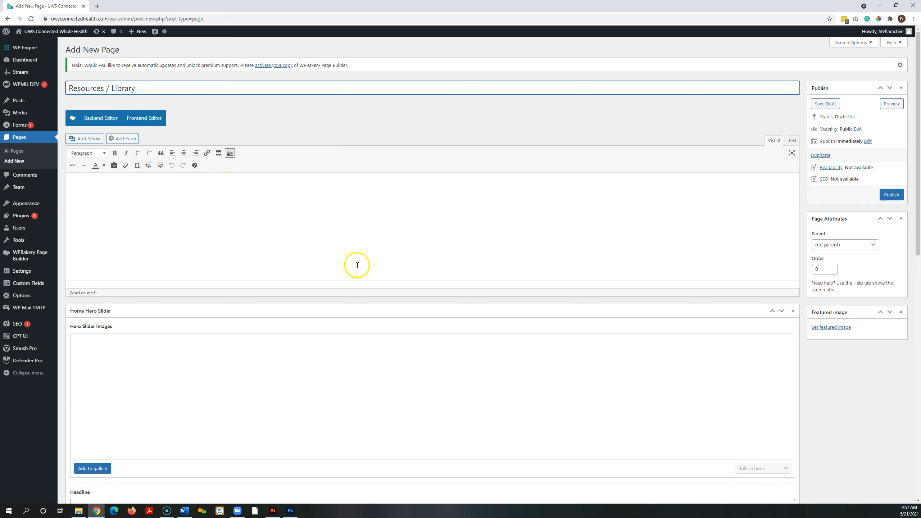
left_click(93, 120)
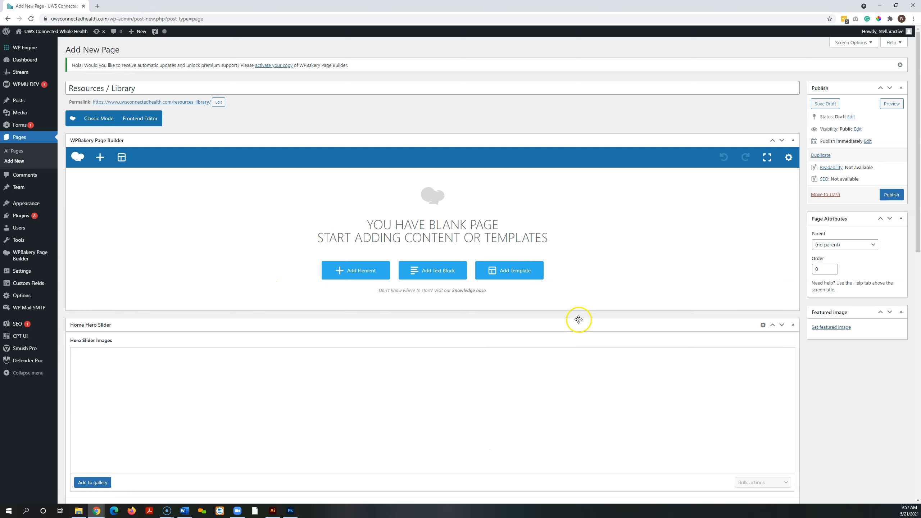
Step: Add a row element to the blank page and split it into two equal columns
left_click(356, 271)
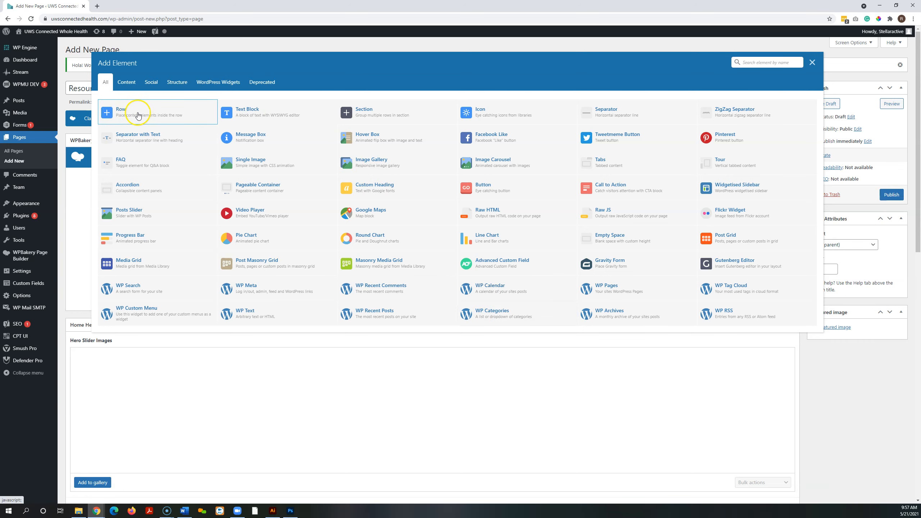
left_click(138, 115)
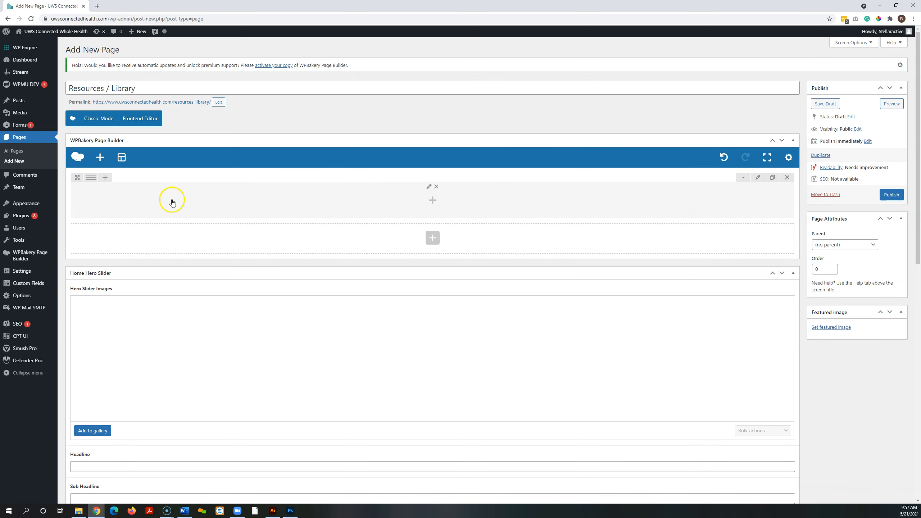
left_click(619, 211)
mouse_move(93, 181)
left_click(92, 181)
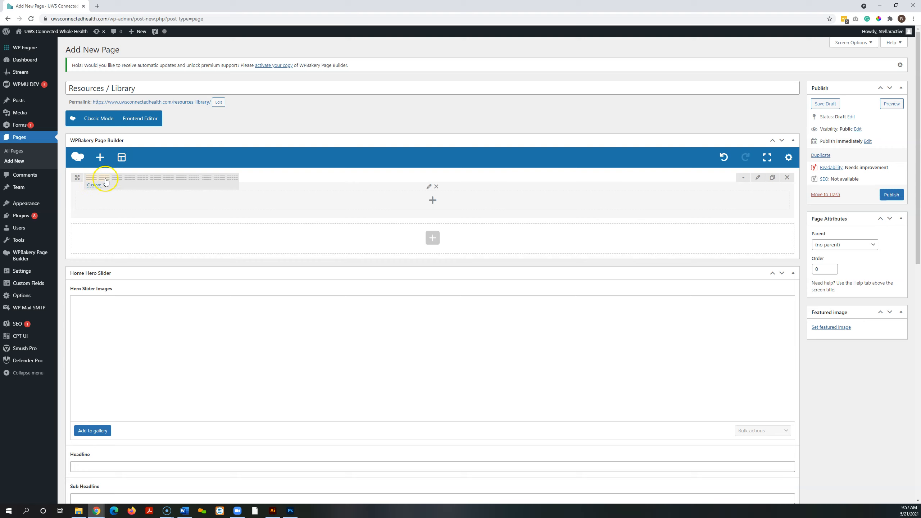
left_click(104, 178)
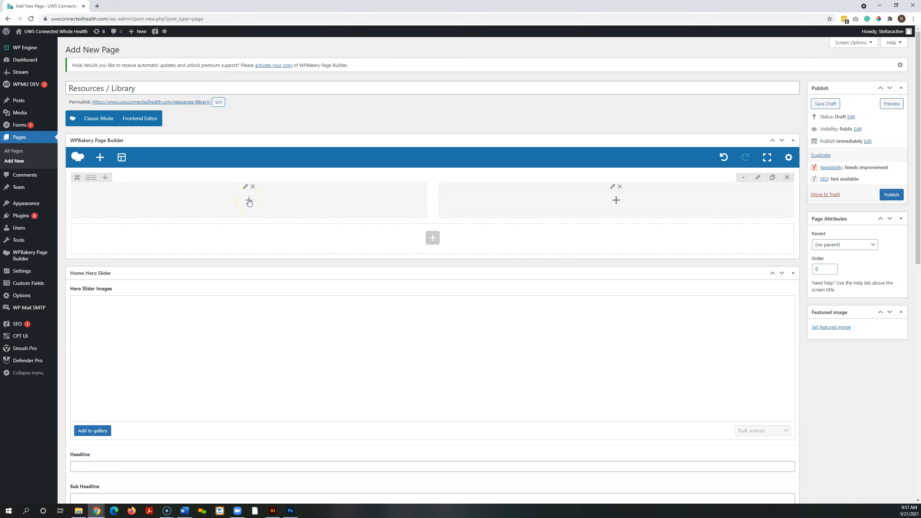
Step: Bring up the Oregon Pediatric Society Clinician Resources page and examine its two-column layout of headings and resource links
left_click_drag(1, 78, 352, 7)
left_click_drag(133, 7, 0, 29)
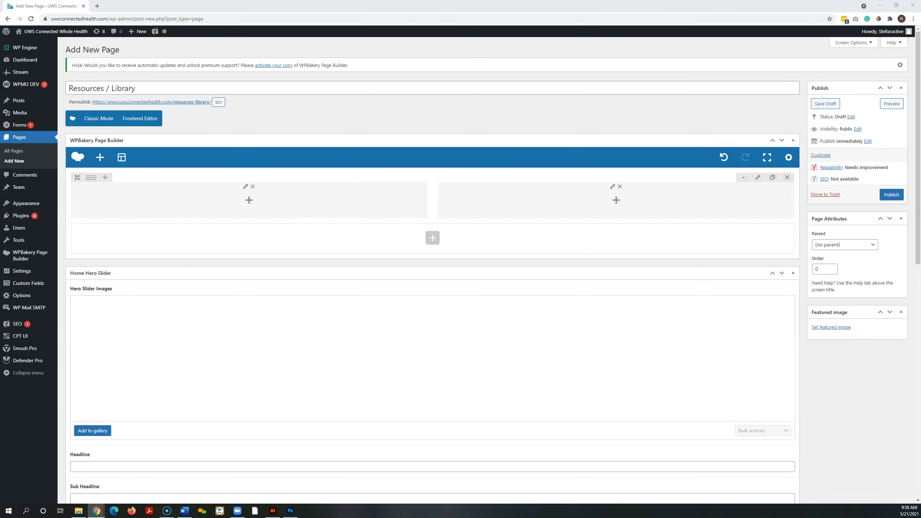
left_click_drag(1, 164, 319, 6)
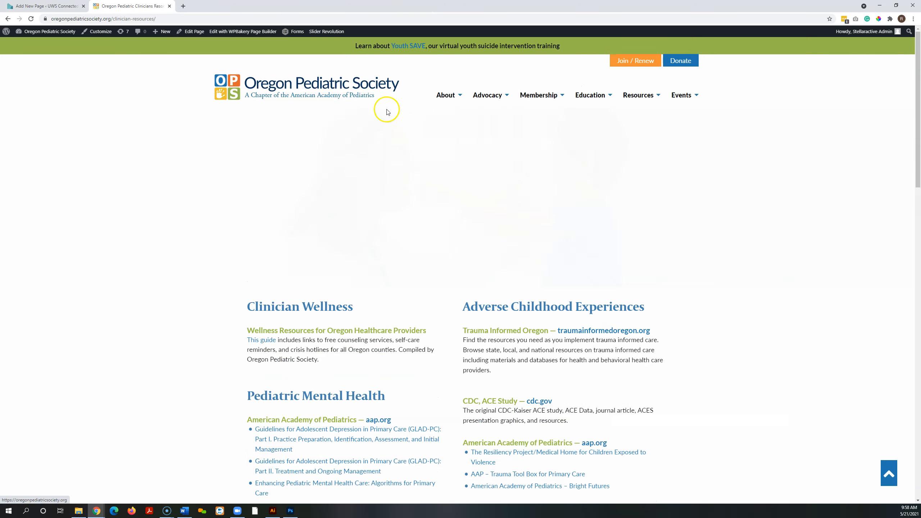
scroll(387, 112, "down", 3)
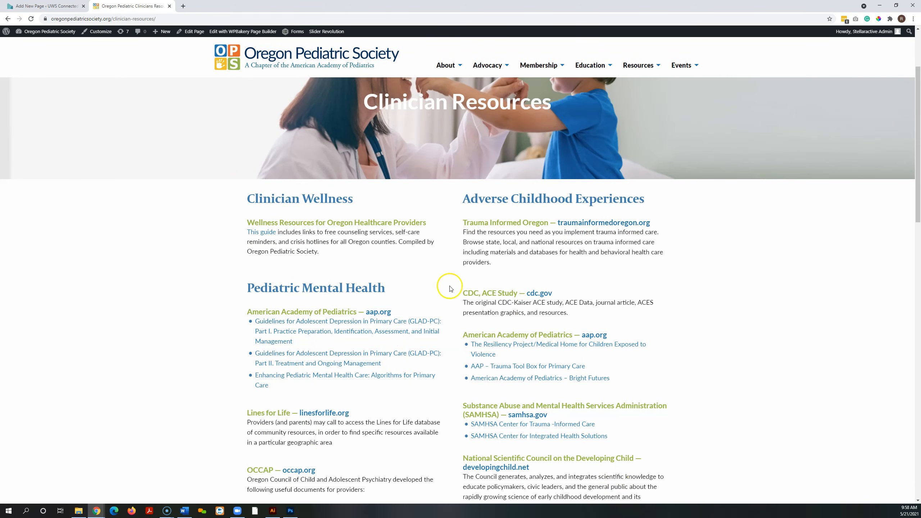
scroll(376, 307, "down", 5)
scroll(383, 323, "up", 4)
scroll(385, 326, "up", 4)
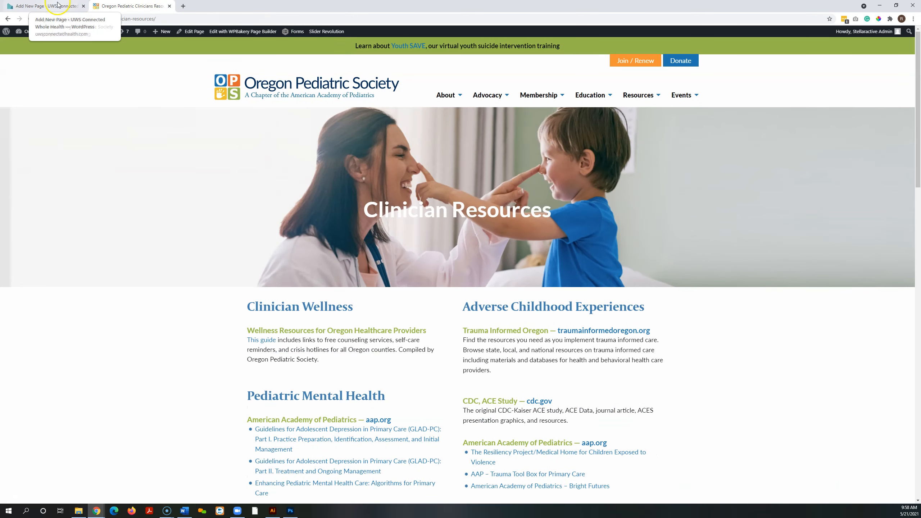
Step: Return to the new page and add a Custom Heading to the first column, using the theme default font family
left_click(46, 6)
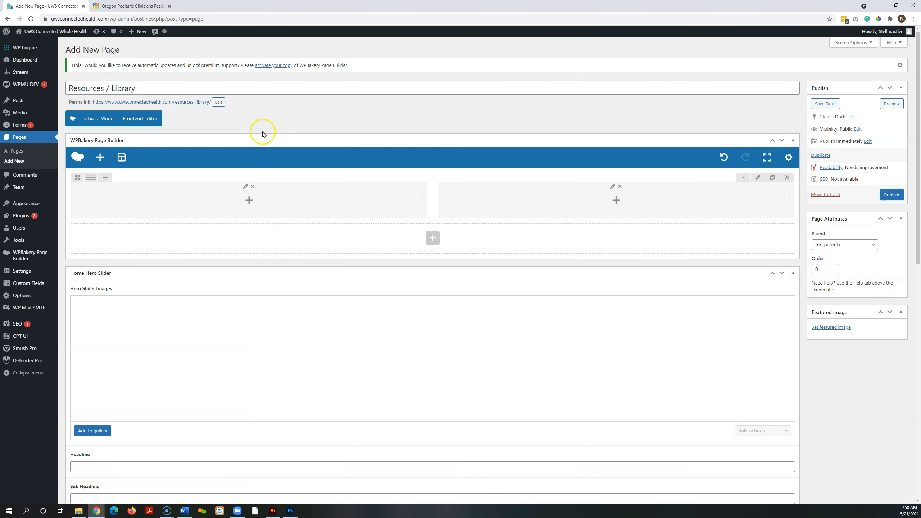
left_click(249, 202)
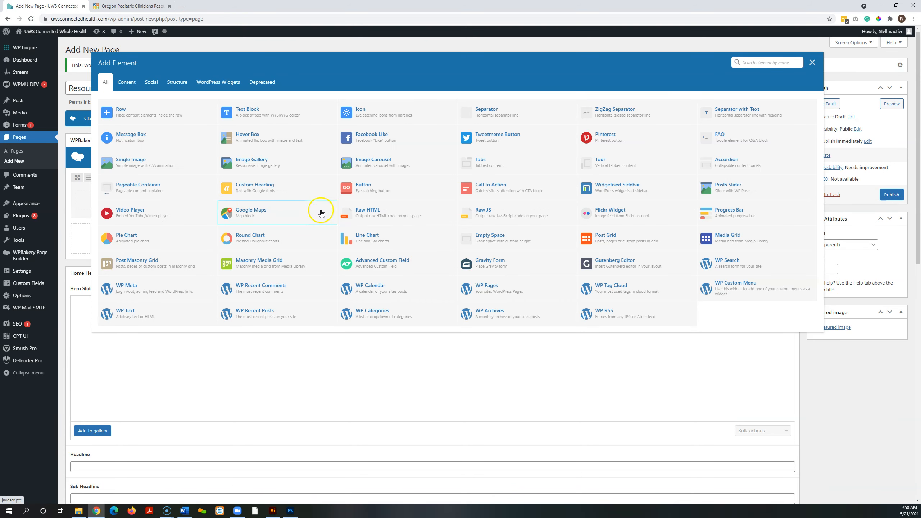
left_click(250, 189)
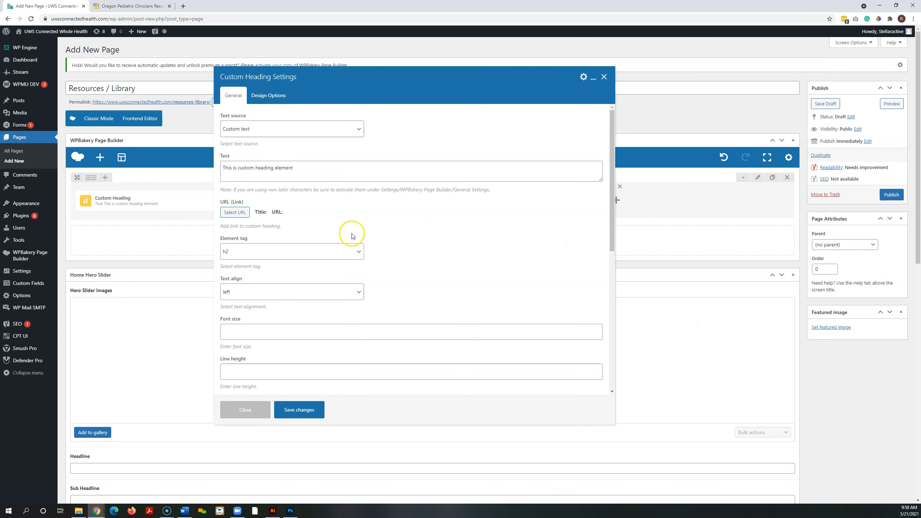
scroll(319, 206, "down", 4)
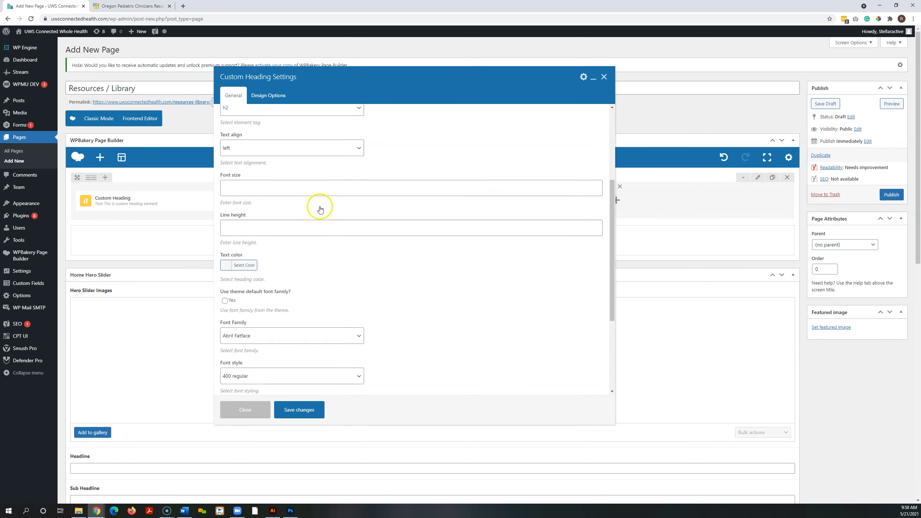
scroll(319, 209, "down", 2)
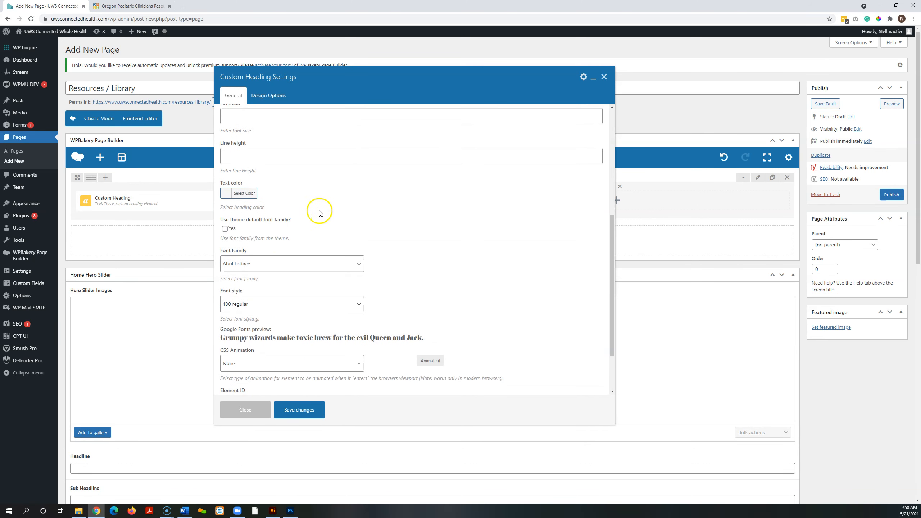
left_click(226, 230)
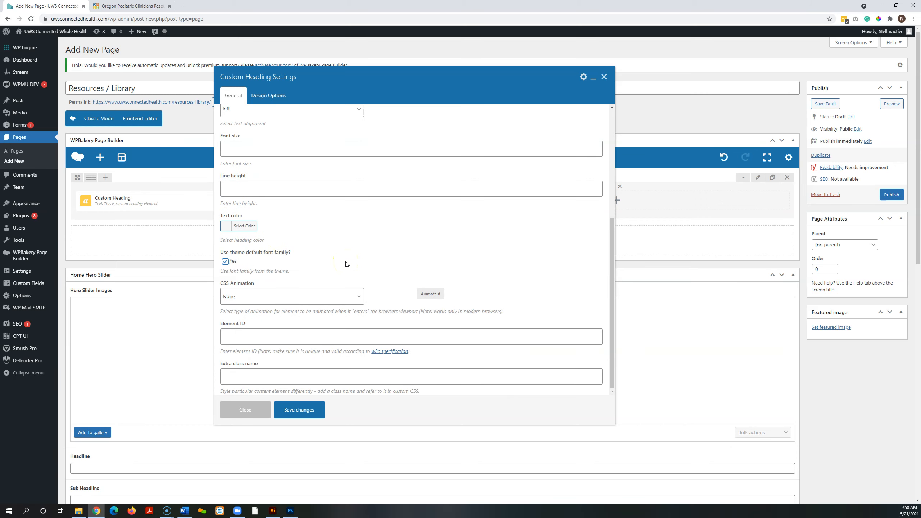
Step: Replace the custom heading's placeholder text with "Section One" and save the element
scroll(345, 262, "up", 5)
left_click(301, 169)
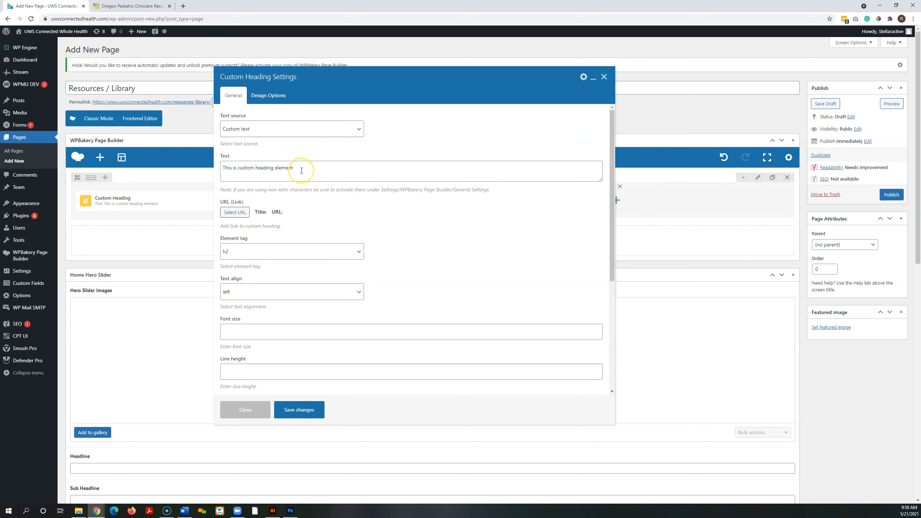
left_click(302, 169)
key("ctrl+shift+Left")
key("ctrl+shift+Left")
key("ctrl+shift+Left")
key("ctrl+shift+Left")
key("ctrl+shift+Left")
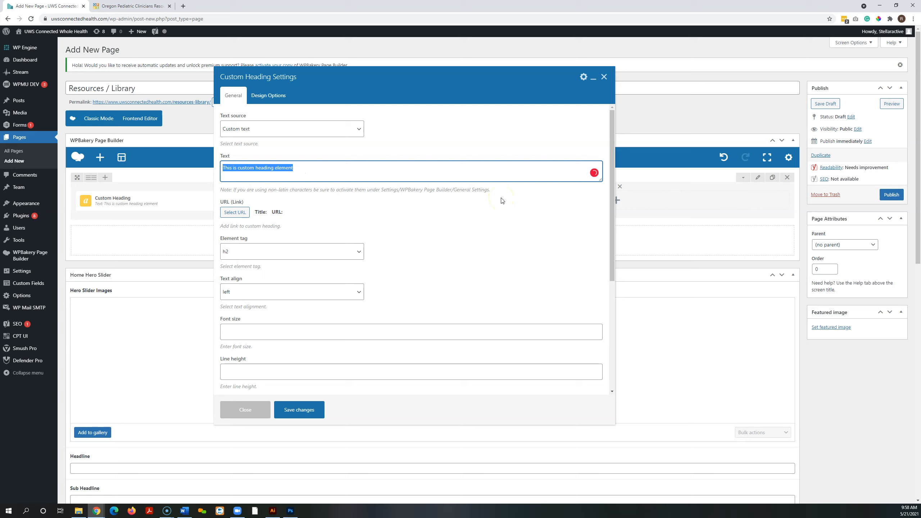
type("Section One")
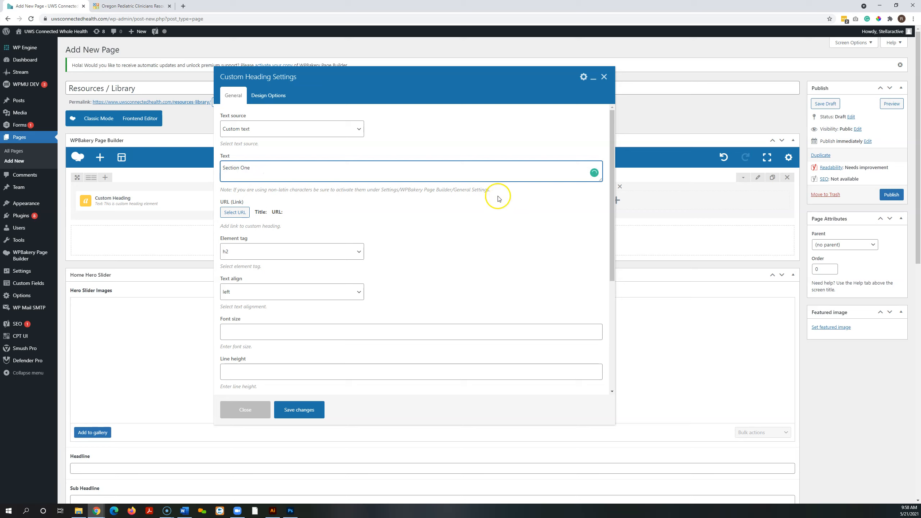
left_click(305, 411)
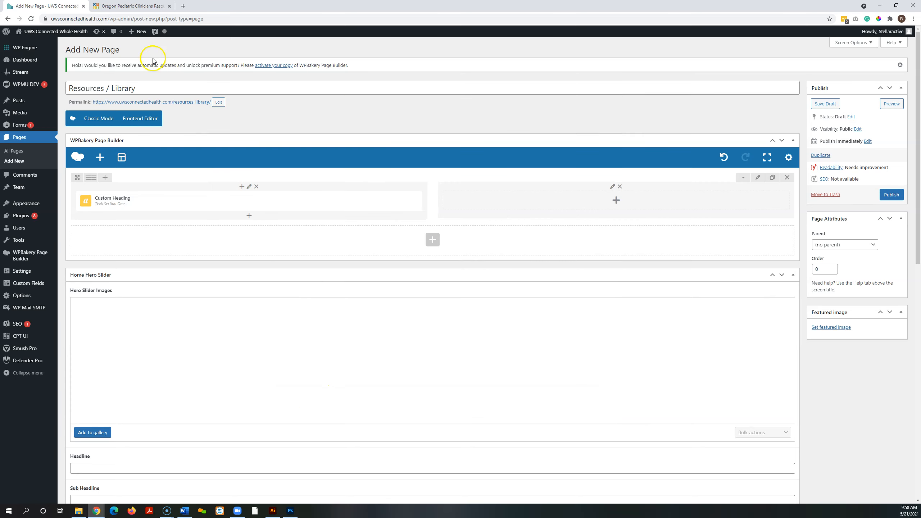
Step: After checking the reference page, add a text block below the Section One heading and replace its placeholder with "Resource One"
left_click(127, 6)
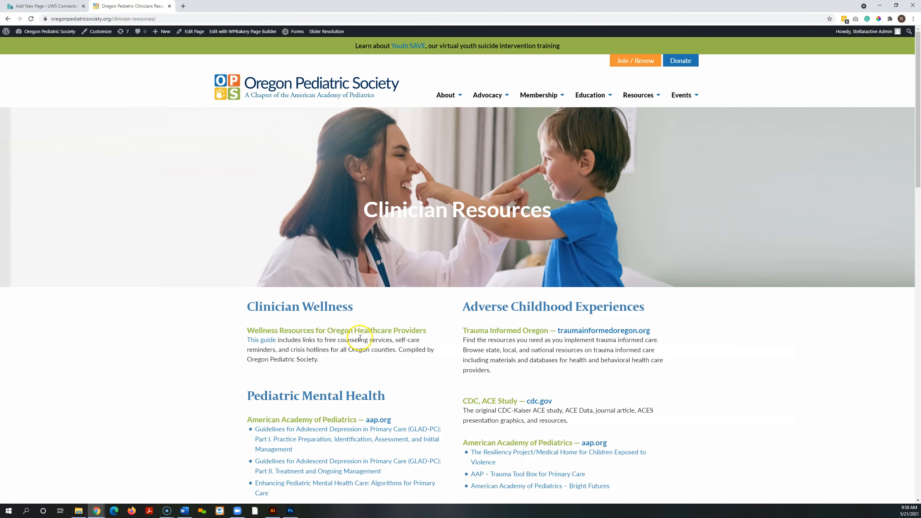
left_click(54, 7)
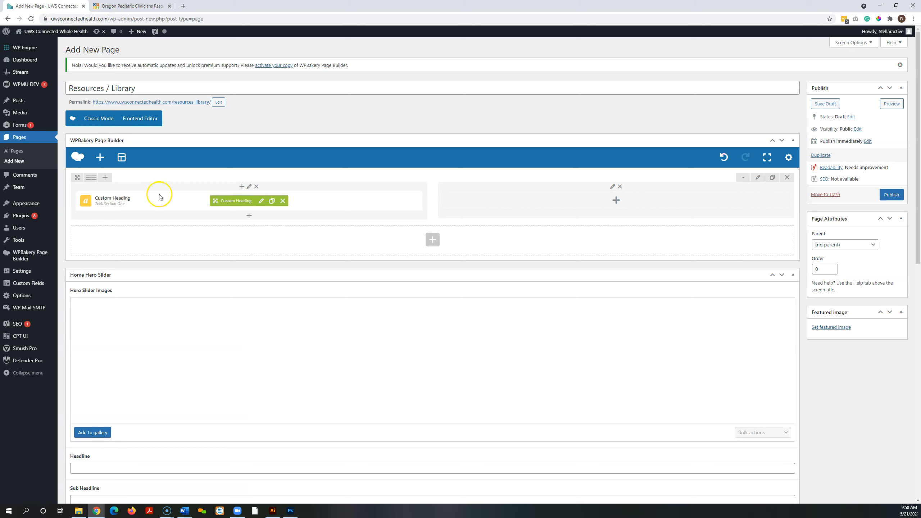
left_click(249, 215)
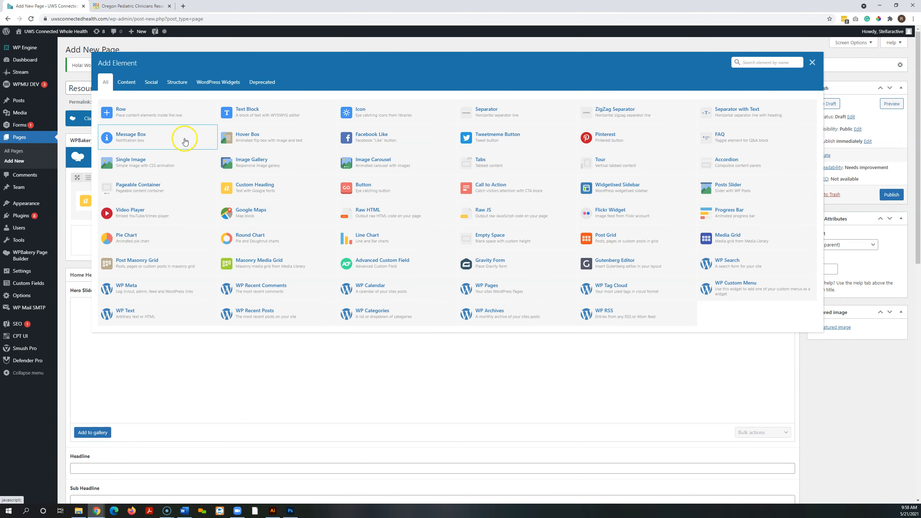
left_click(257, 116)
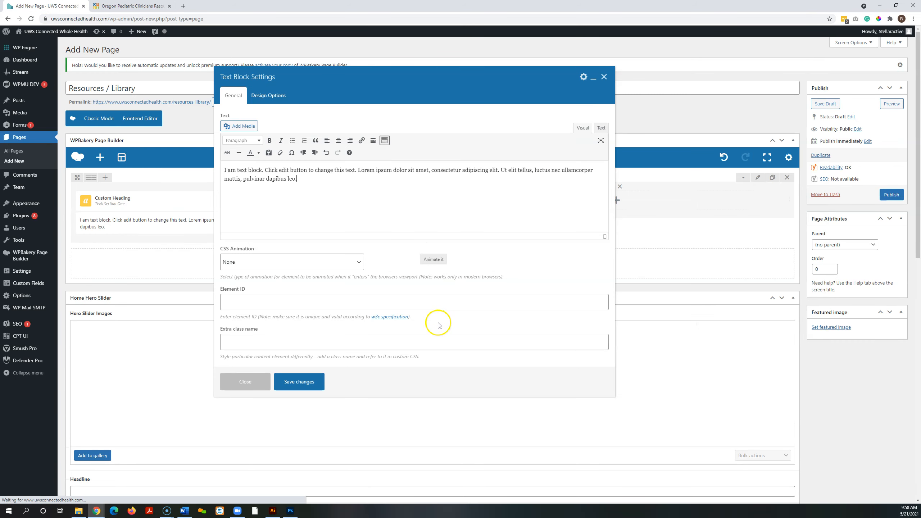
left_click_drag(298, 178, 239, 178)
key("ctrl+a")
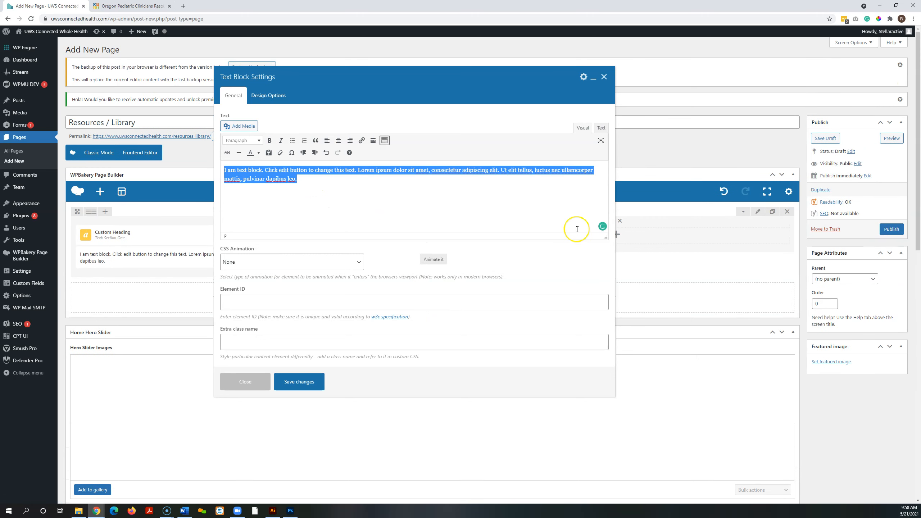
type("Resource One")
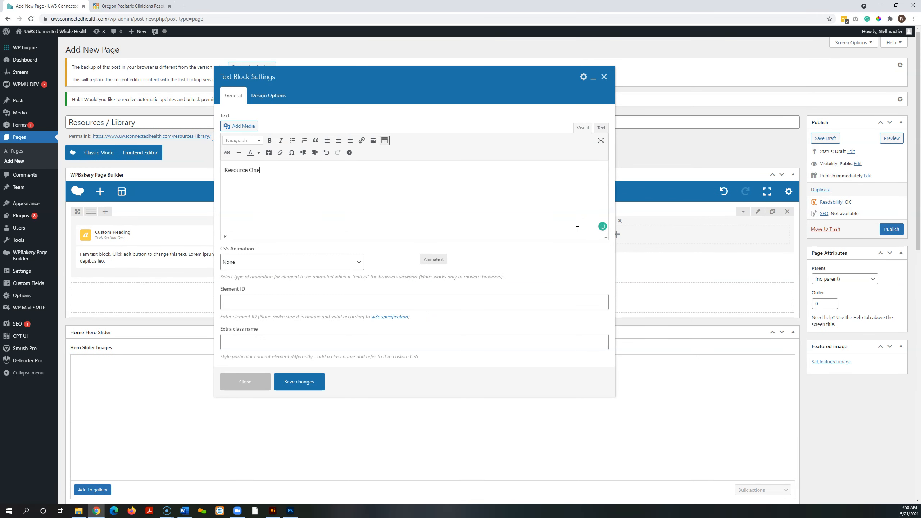
Step: Add a lorem ipsum description paragraph below "Resource One" in the text block, ending with a period after "lobortis"
left_click(563, 234)
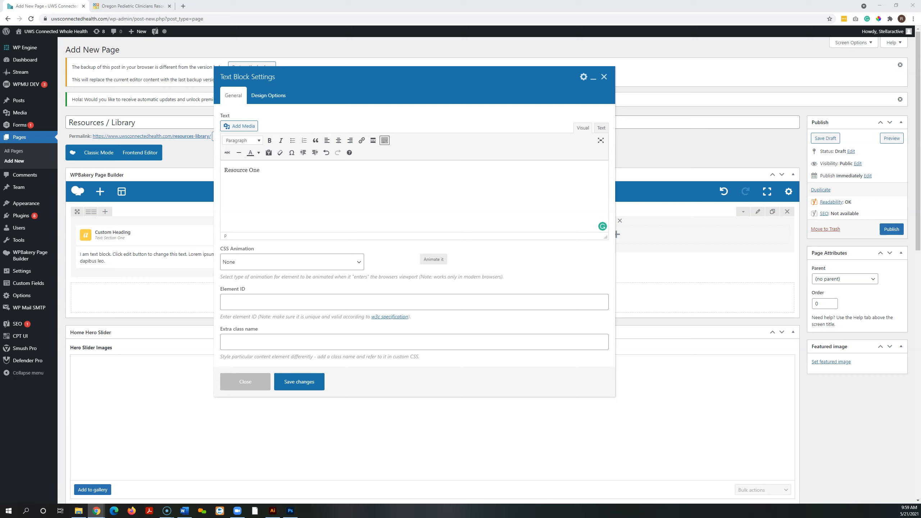
left_click(278, 177)
type("Lorem ipsum dolor sit amet, consectetur adipiscing elit. Aliquam dapibus neque ultrices lobortis ornare. Vivamus finibus porta lorem et placerat. Curabitur ac bibendum magna. In viverra ante eget euismod lobortis")
left_click(412, 196)
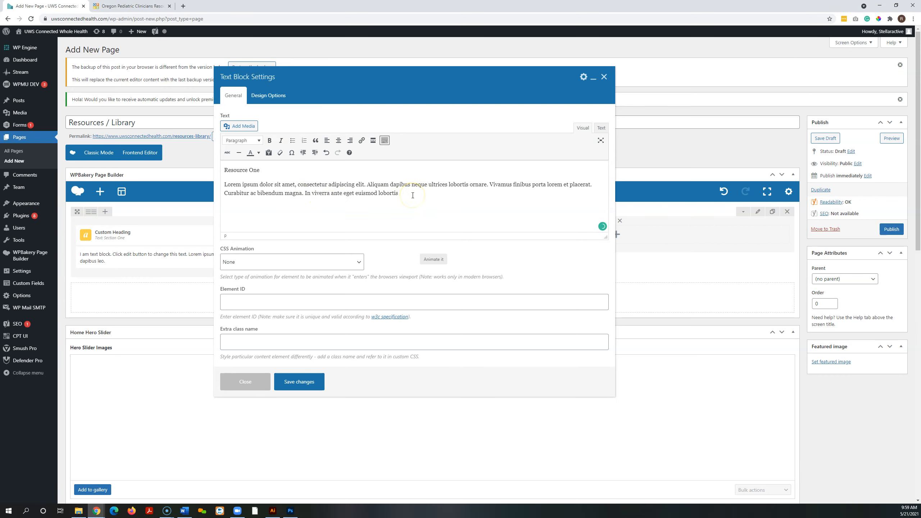
left_click(400, 194)
Step: Insert the line "Link for resource 1" between the resource title and the description paragraph
left_click(320, 173)
key("Return")
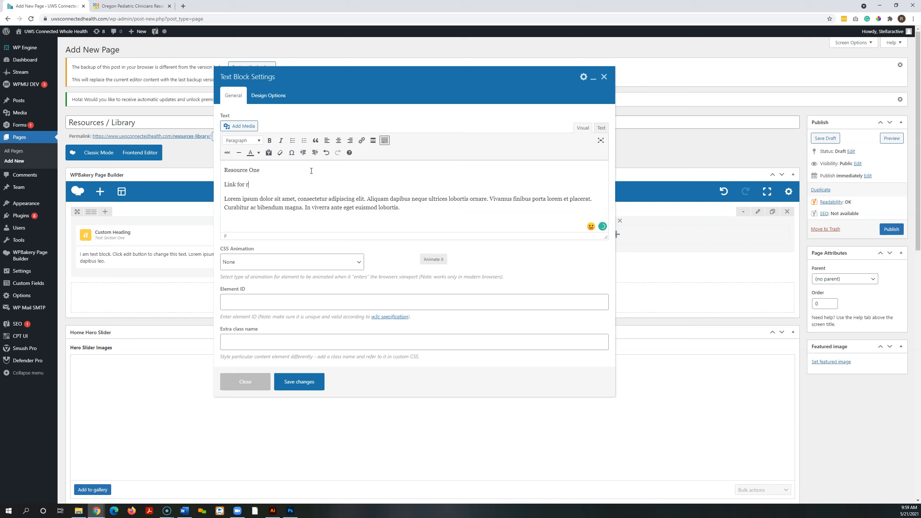
type("Link for resource 1")
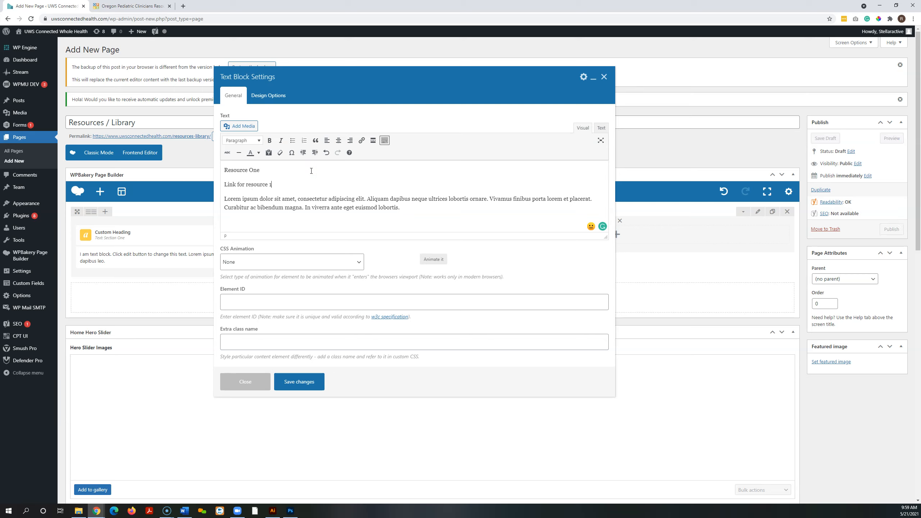
Step: Enter google.com as the hyperlink address for the "Link for resource 1" text
left_click_drag(273, 185, 226, 183)
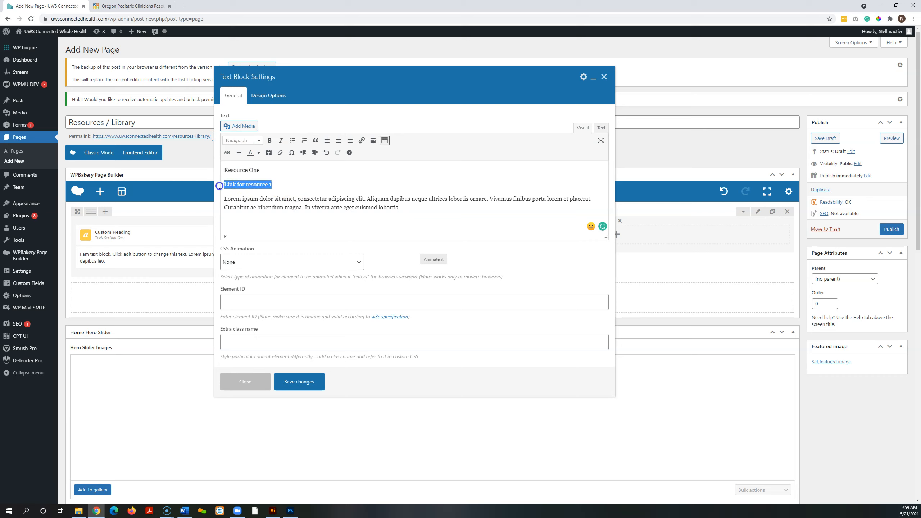
left_click(361, 140)
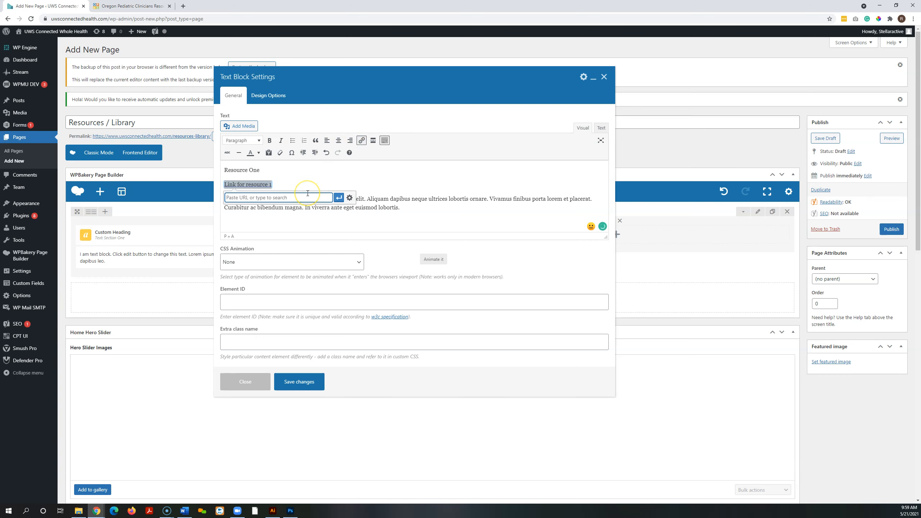
type("google.c")
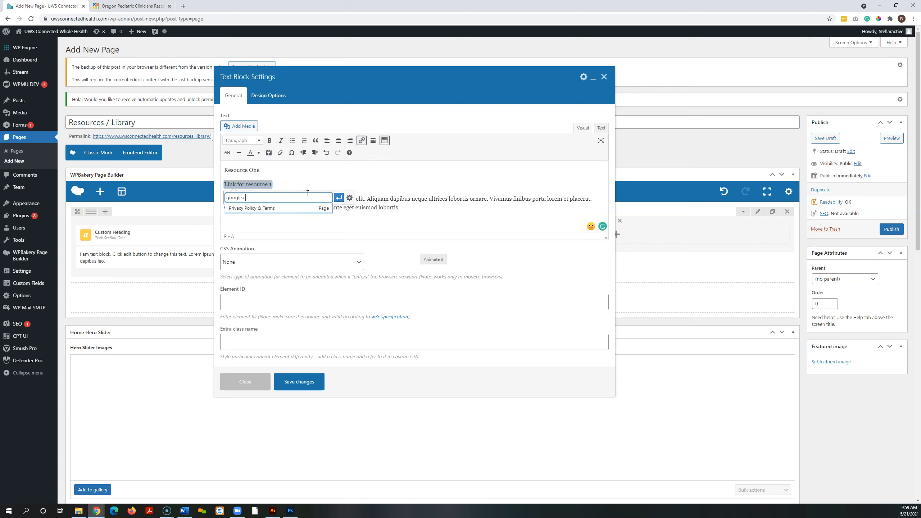
type("om")
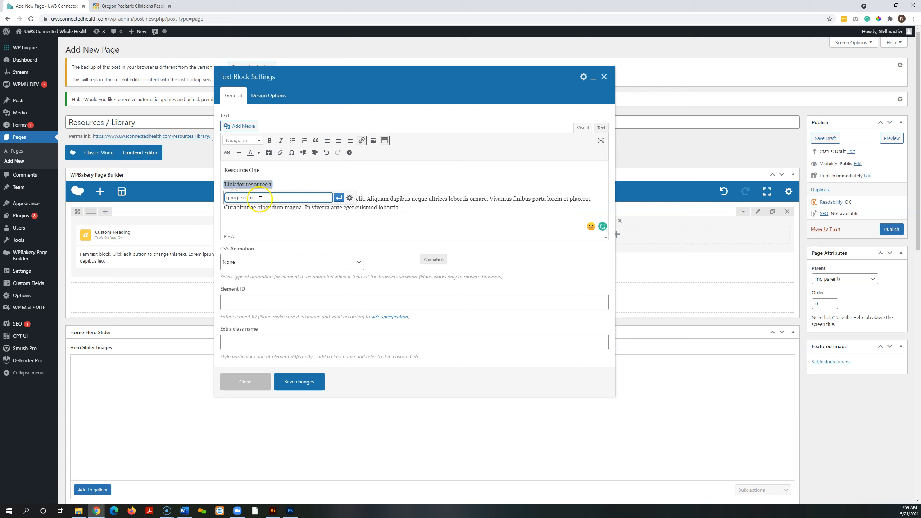
Step: Open google.com in a new browser tab, copy its address and return to the page editor
left_click(182, 6)
type("goog")
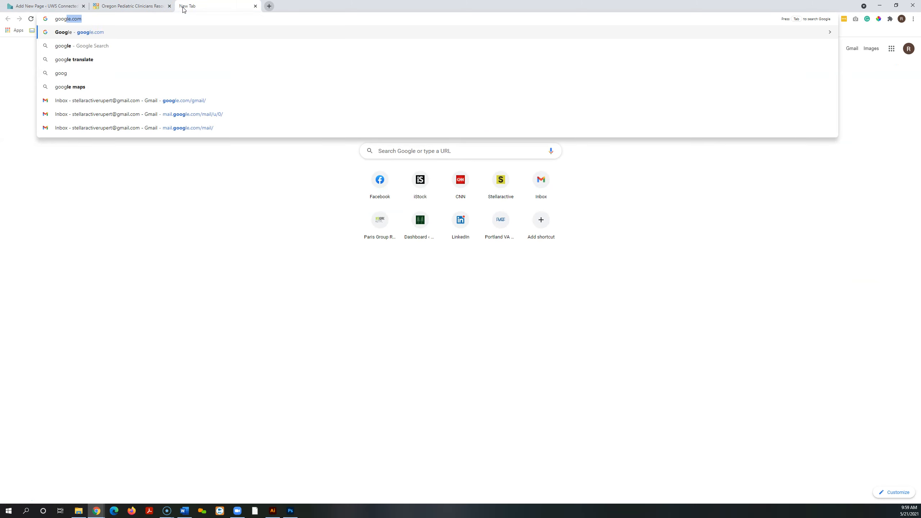
key("Return")
left_click(74, 18)
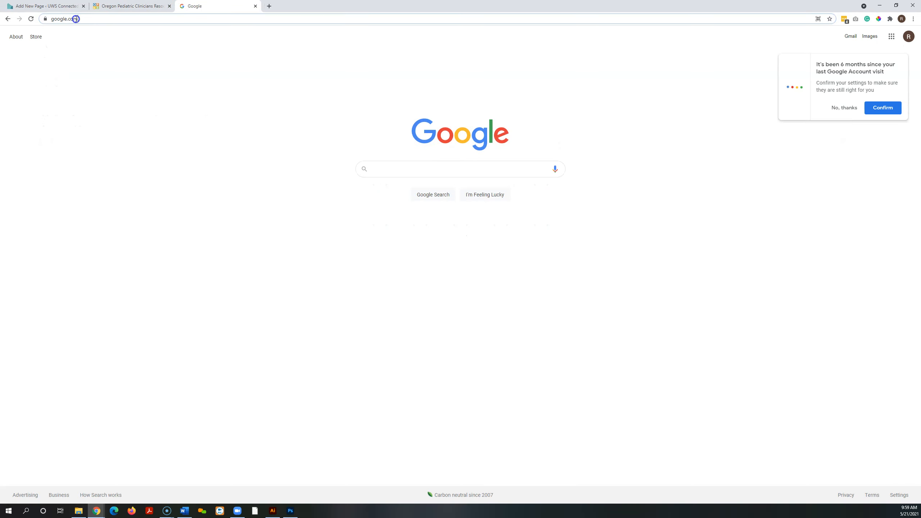
right_click(75, 19)
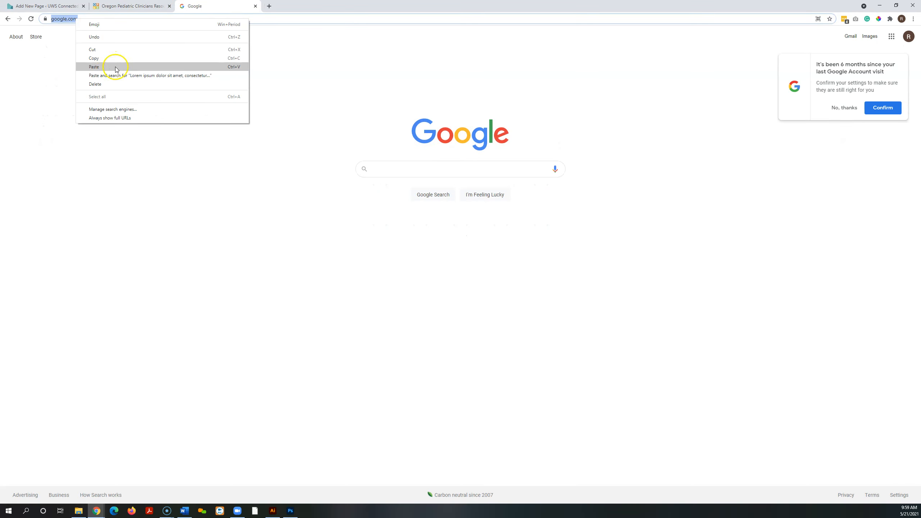
left_click(53, 7)
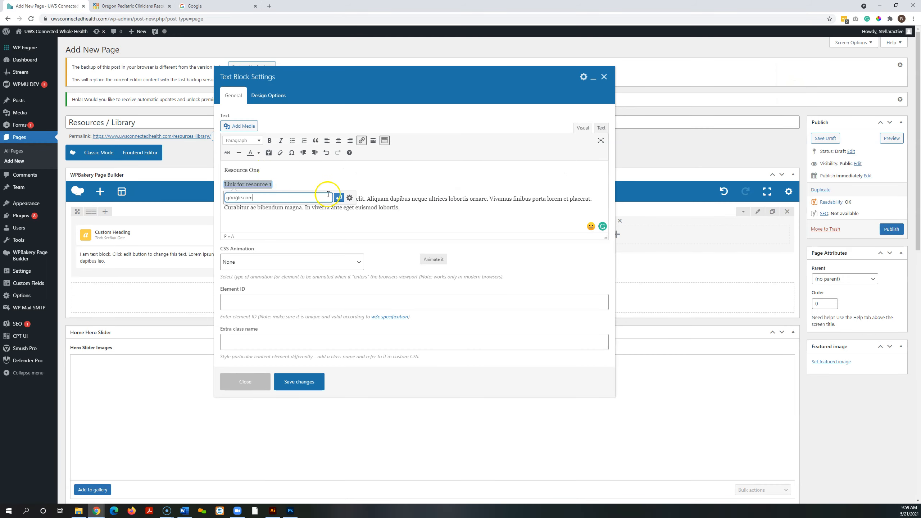
Step: Try to add the "Link for resource 1" hyperlink from the link options with opening in a new tab enabled
left_click(349, 198)
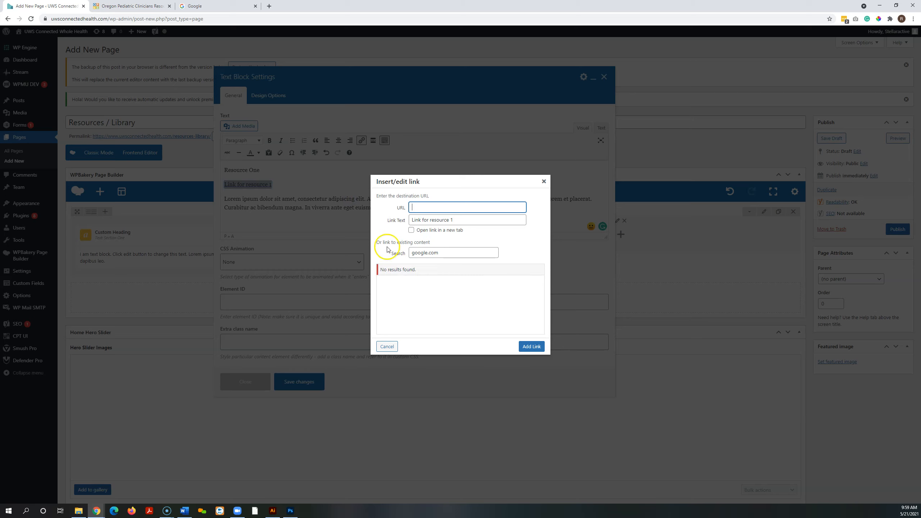
left_click(411, 230)
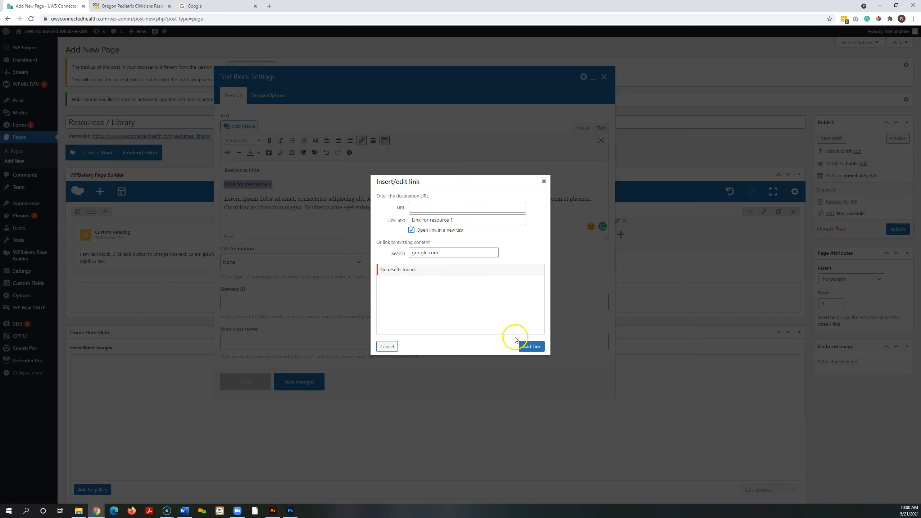
left_click(531, 346)
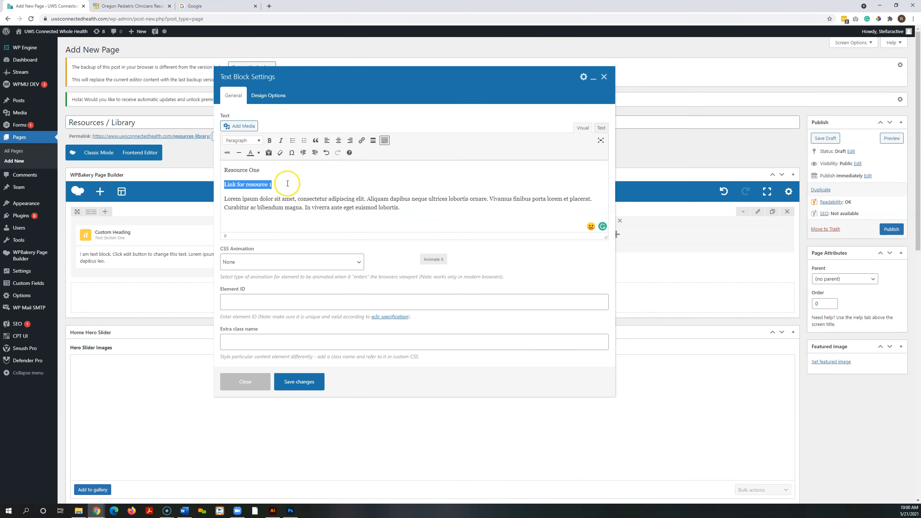
left_click_drag(261, 170, 212, 185)
left_click(362, 141)
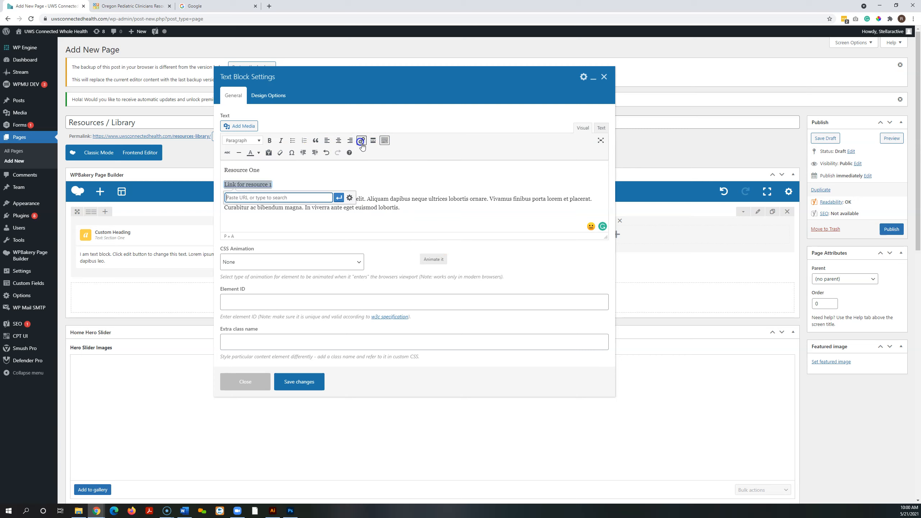
left_click(350, 198)
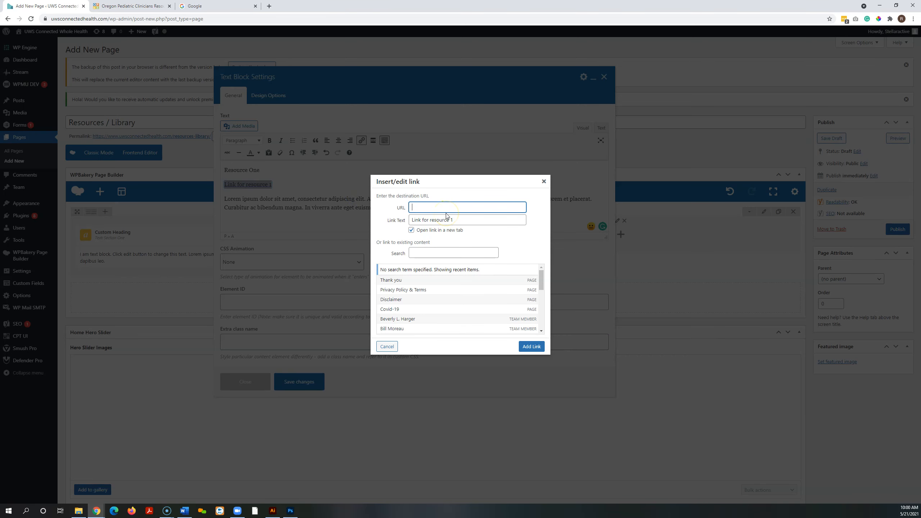
left_click(203, 6)
left_click(152, 19)
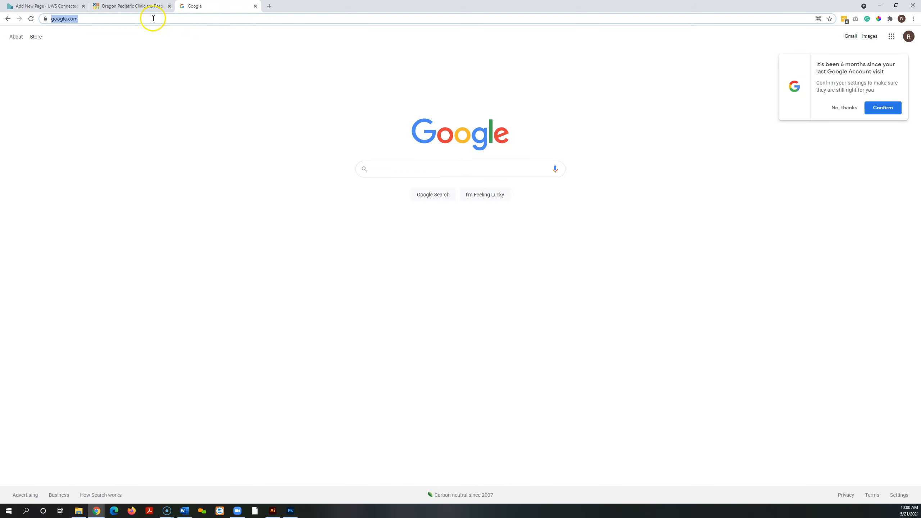
right_click(72, 20)
left_click(90, 57)
left_click(50, 7)
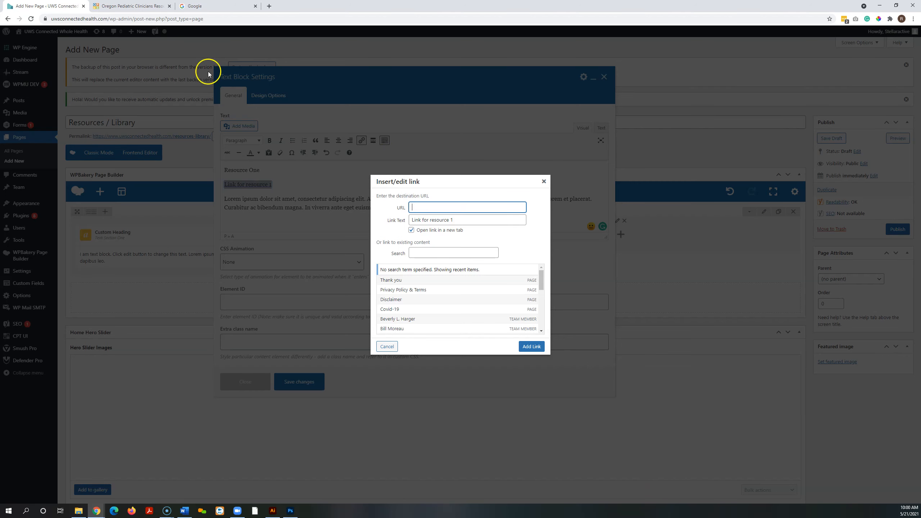
right_click(422, 207)
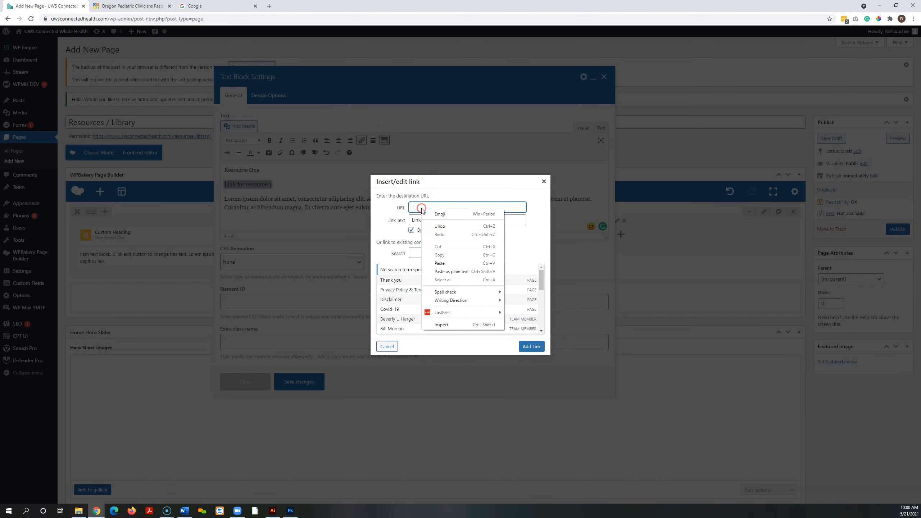
left_click(440, 263)
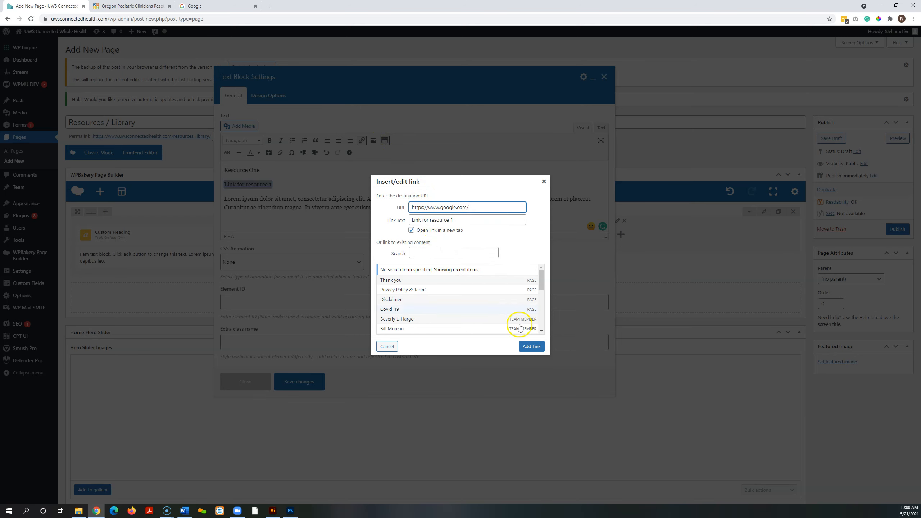
left_click(531, 346)
Step: Format the "Resource One" line as Heading 3 and save the text block and the page draft
left_click(369, 208)
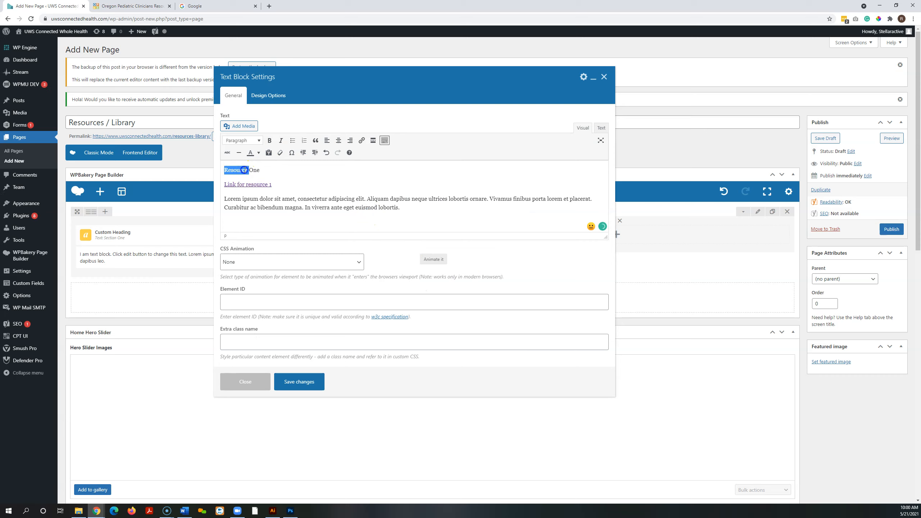
left_click(242, 140)
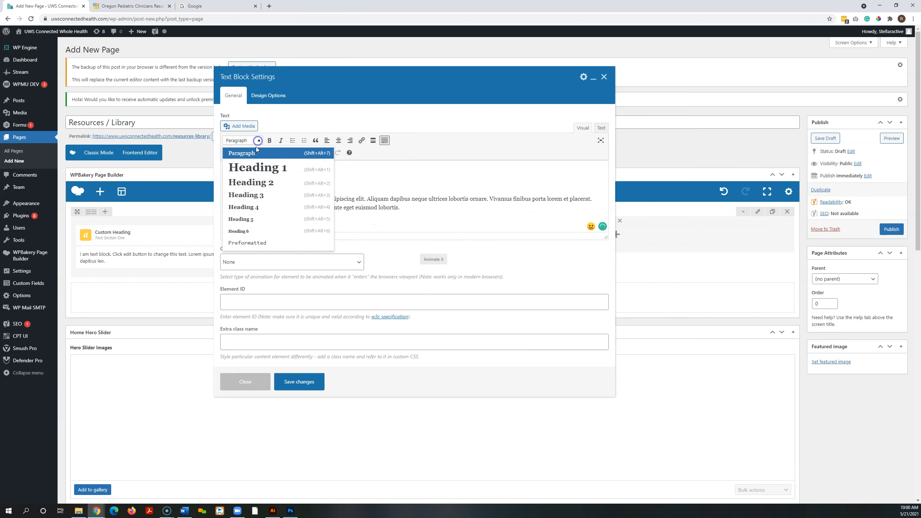
left_click(246, 197)
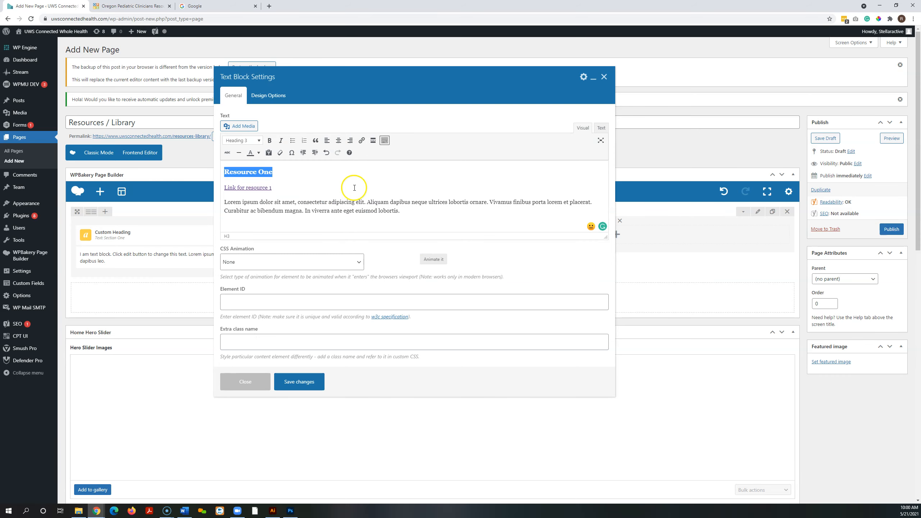
left_click(259, 155)
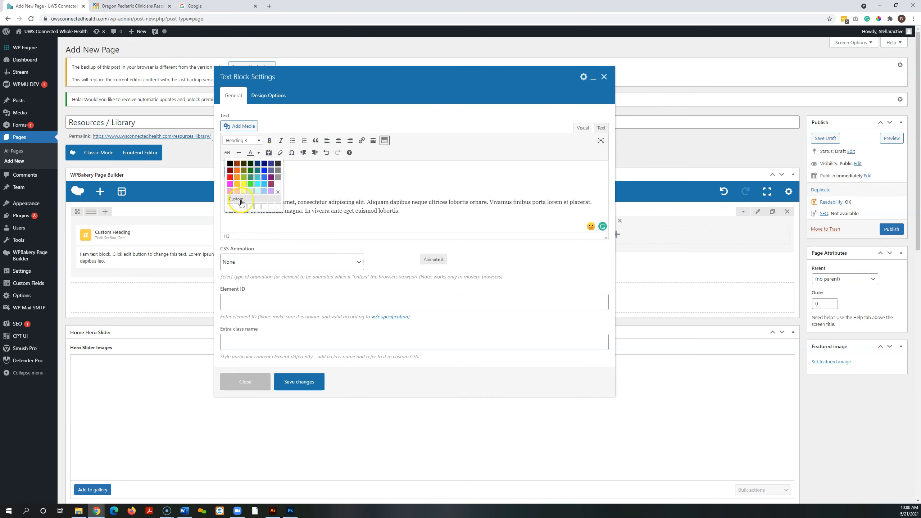
left_click(349, 186)
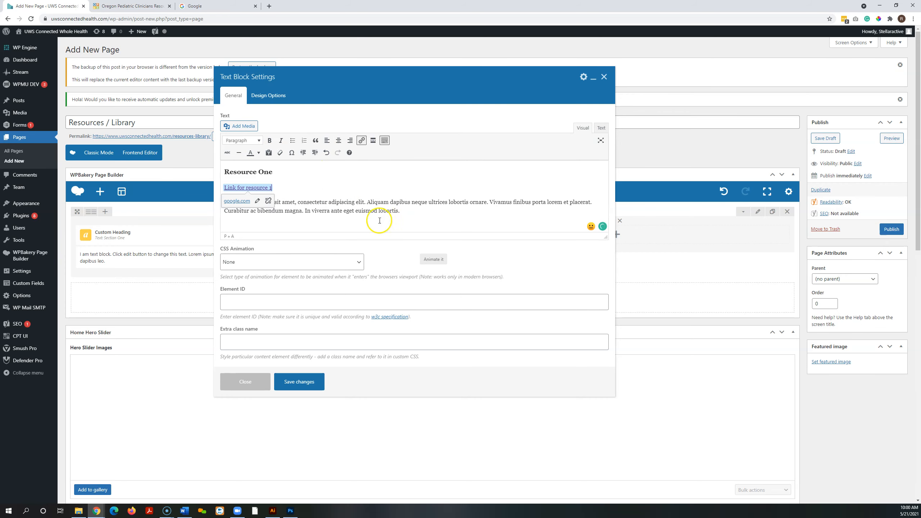
left_click(300, 381)
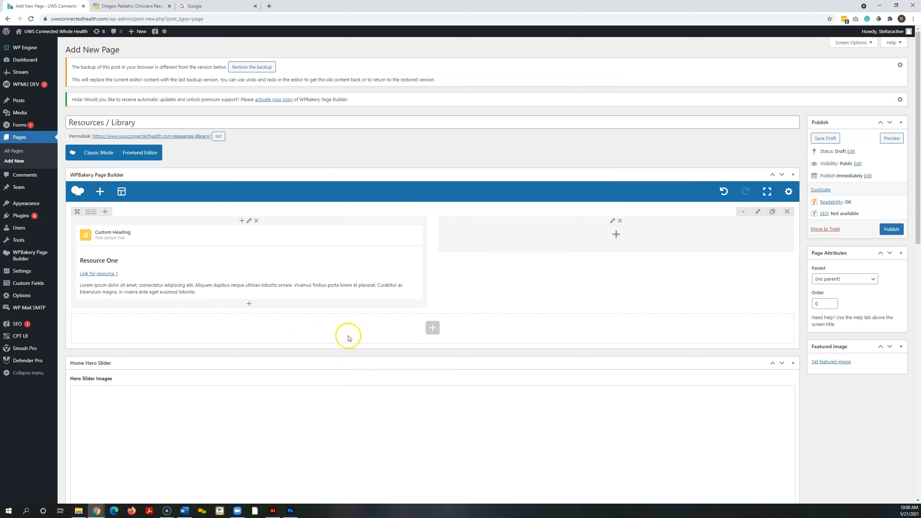
left_click(826, 139)
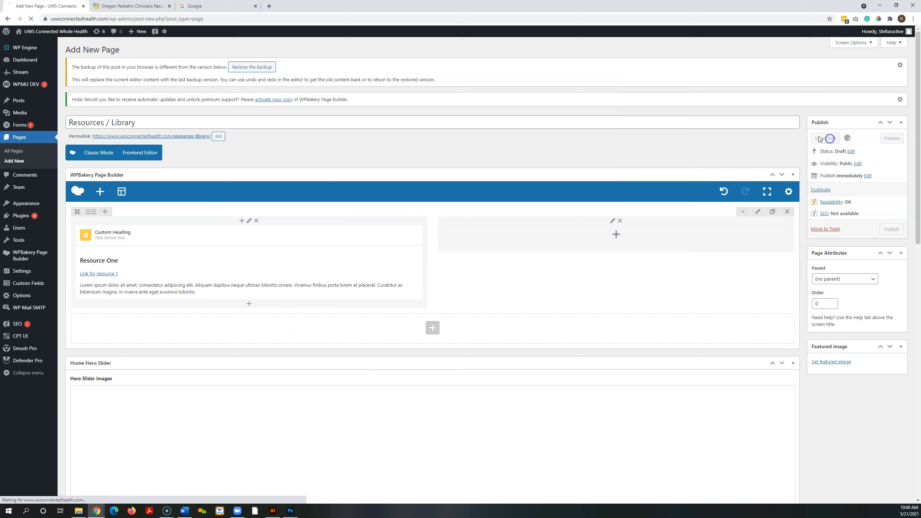
Step: Try to view the saved draft page in a separate browser tab
left_click(152, 53)
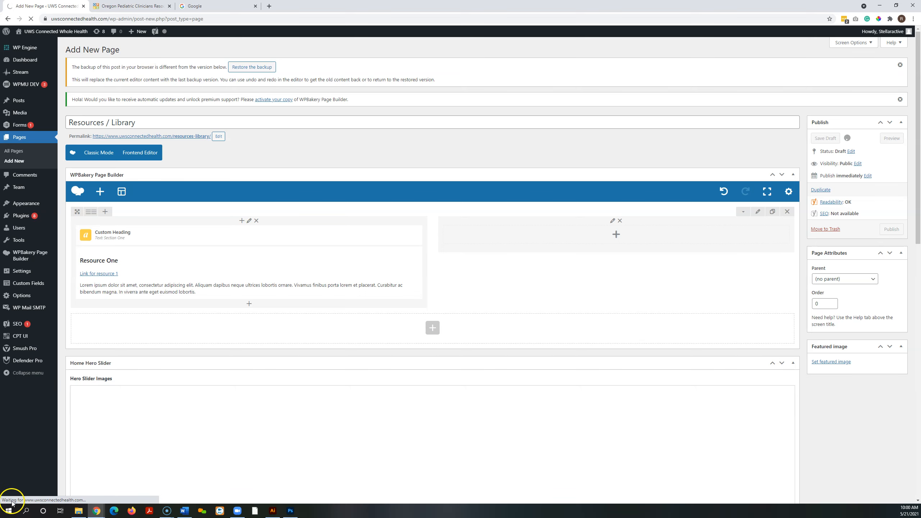
right_click(158, 31)
left_click(193, 36)
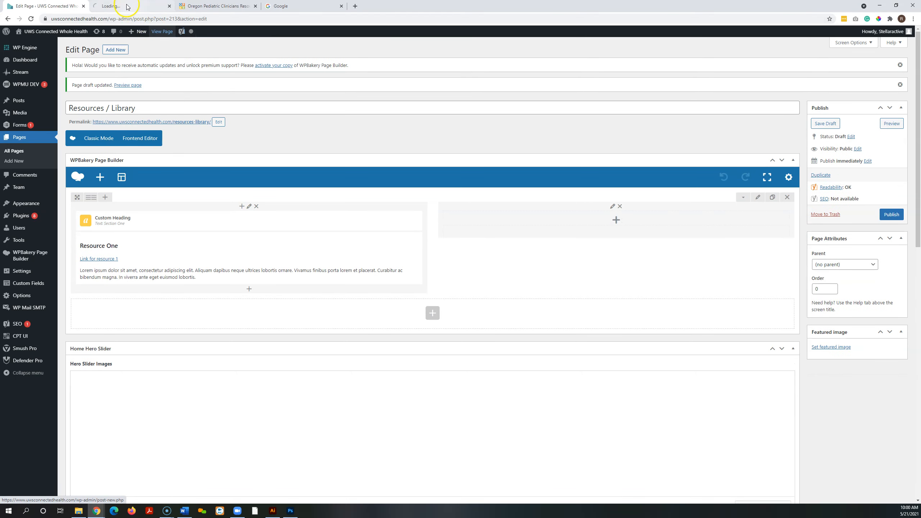
left_click(129, 6)
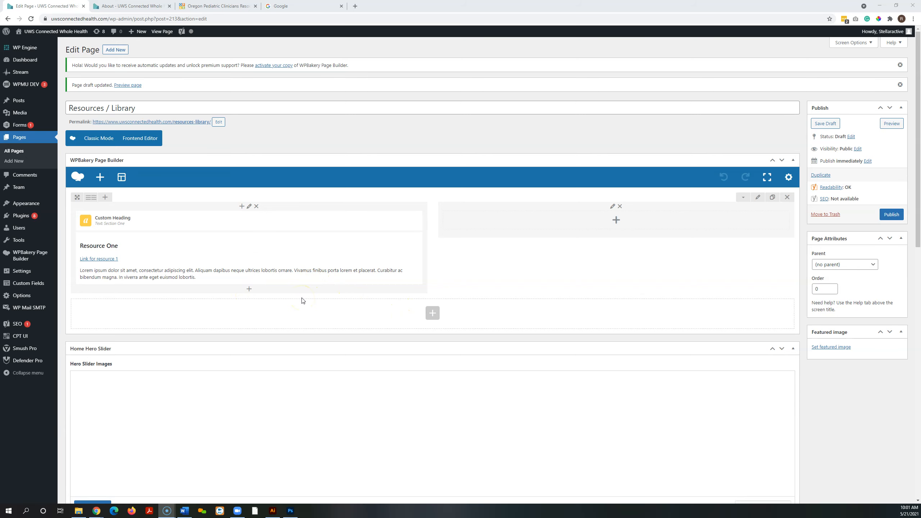
left_click(128, 7)
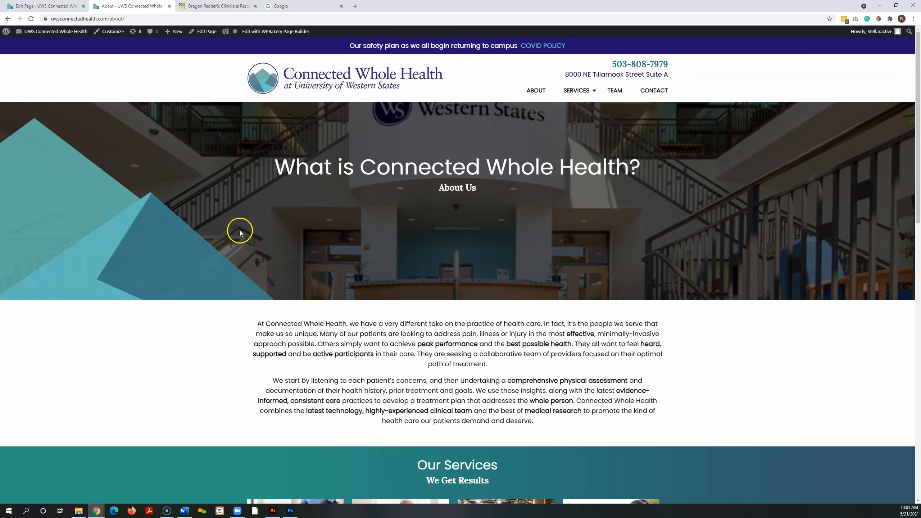
left_click(169, 6)
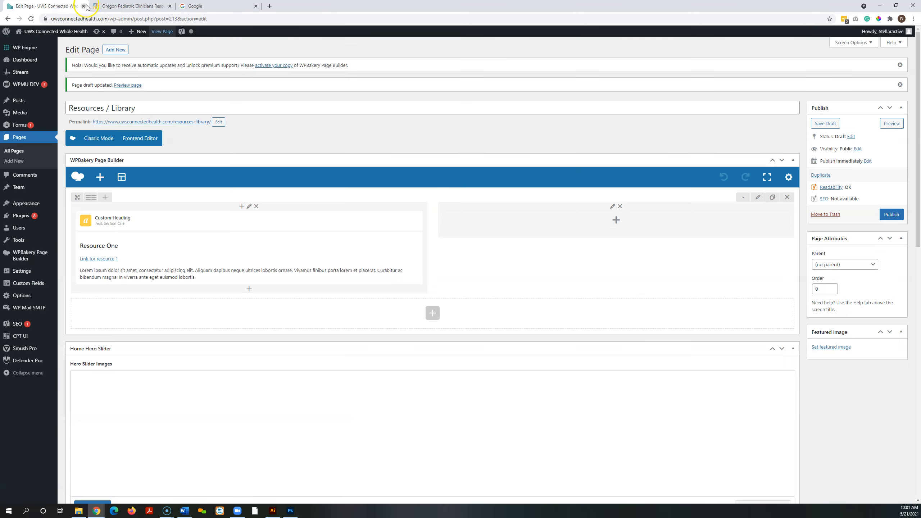
Step: Open the Resources / Library page view in a new tab, check its layout and return to the editor
right_click(162, 32)
left_click(181, 37)
left_click(117, 7)
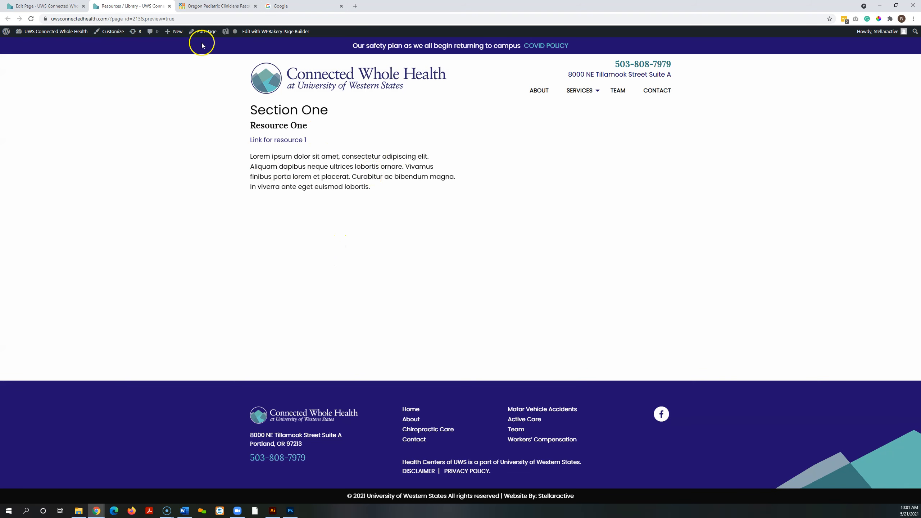
left_click(60, 6)
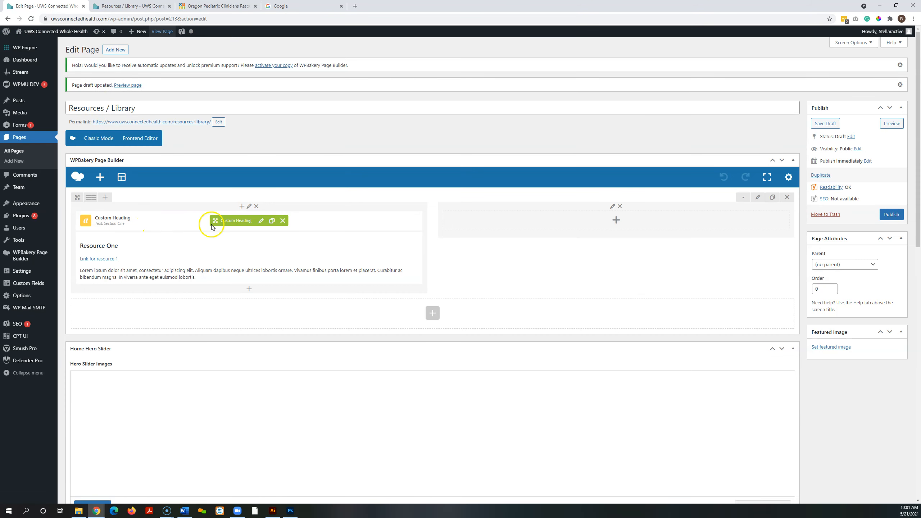
Step: Duplicate the custom heading and the Resource One text block and move the copies into the second column
left_click(271, 221)
left_click_drag(233, 222, 539, 221)
left_click(266, 258)
mouse_move(224, 298)
left_mouse_down()
mouse_move(538, 221)
mouse_move(518, 249)
left_mouse_up()
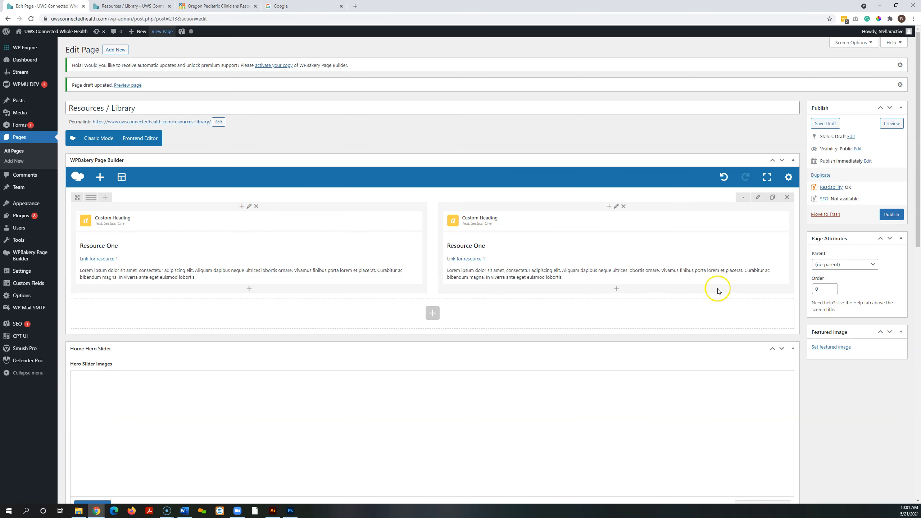
Step: Save the page draft and reload the Resources / Library preview
left_click(824, 123)
left_click(128, 6)
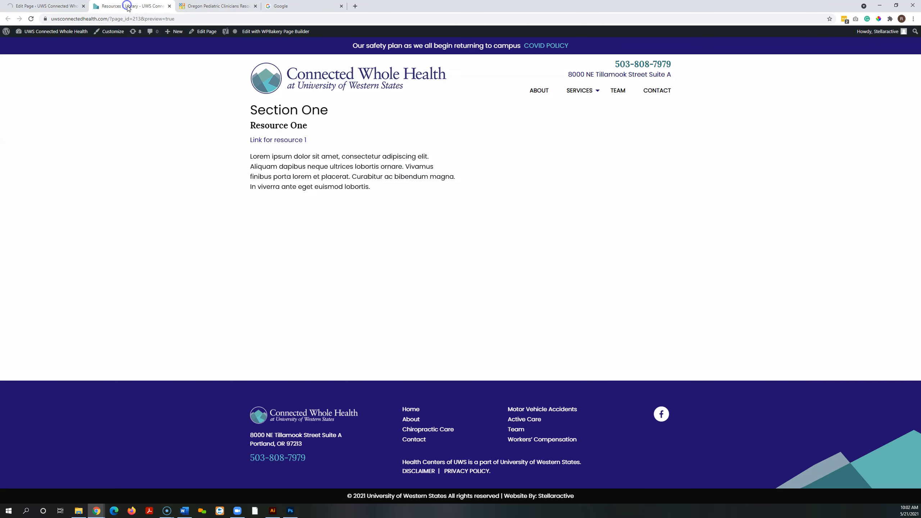
left_click(30, 18)
Step: Duplicate the Resource One text block within the first column and check the saved draft in the reloaded preview
left_click(54, 7)
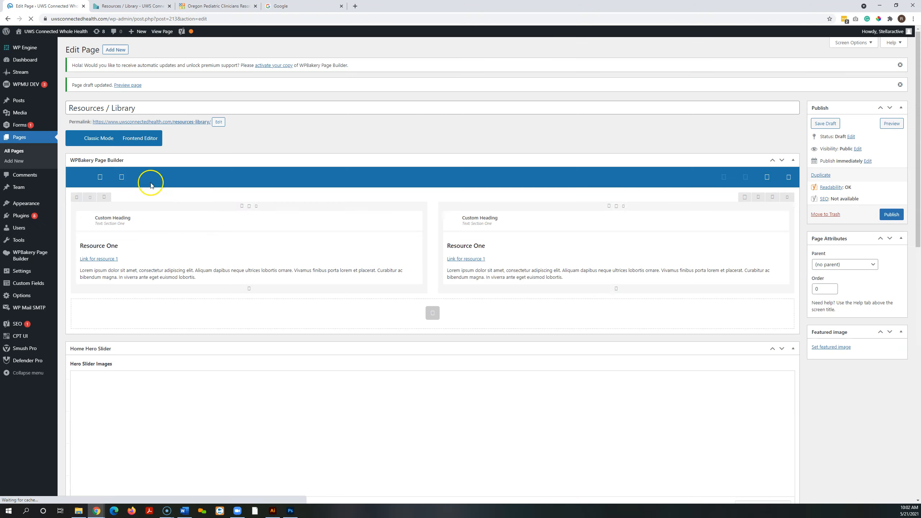
left_click(265, 258)
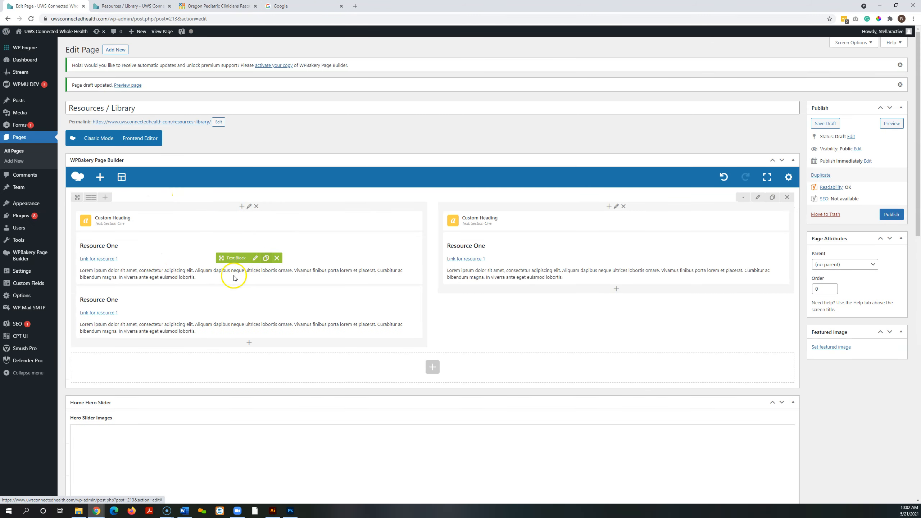
left_click(825, 123)
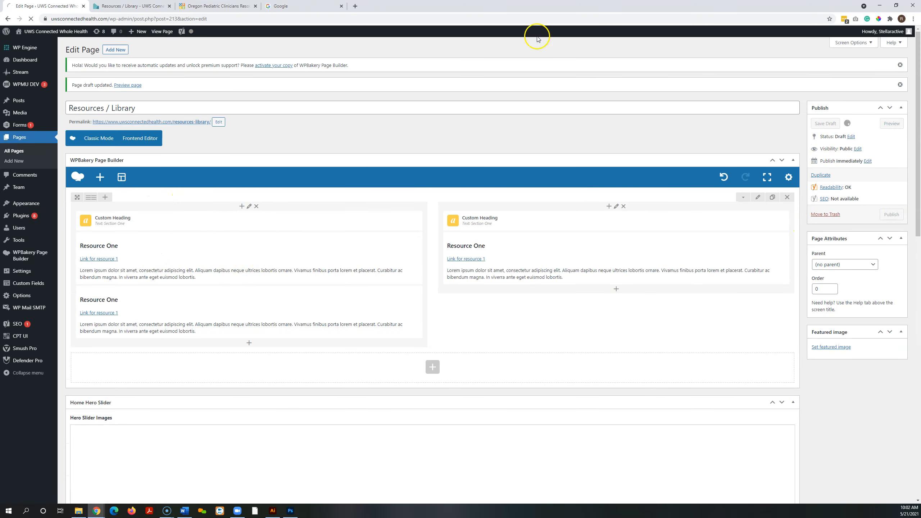
left_click(131, 6)
left_click(31, 19)
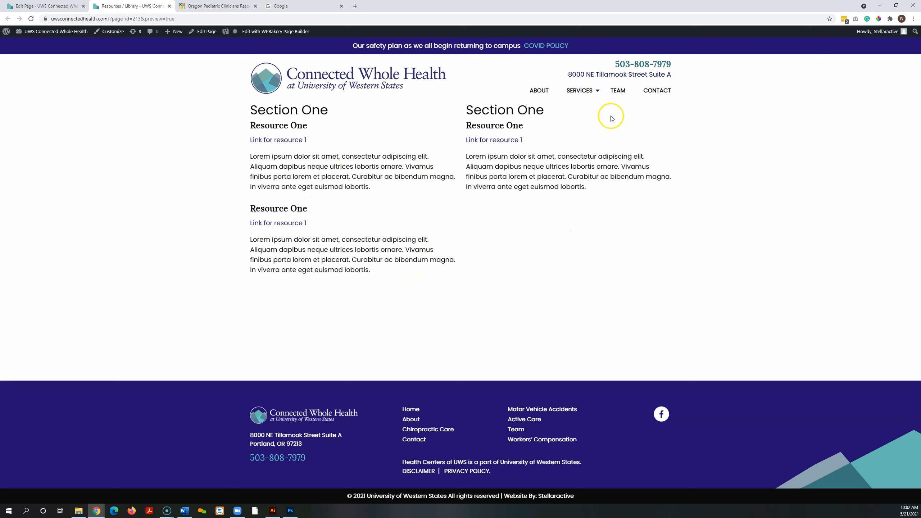
Step: Open the Media Library in a new tab and view the attachment details of the cwh-banner-4 image
left_click(48, 6)
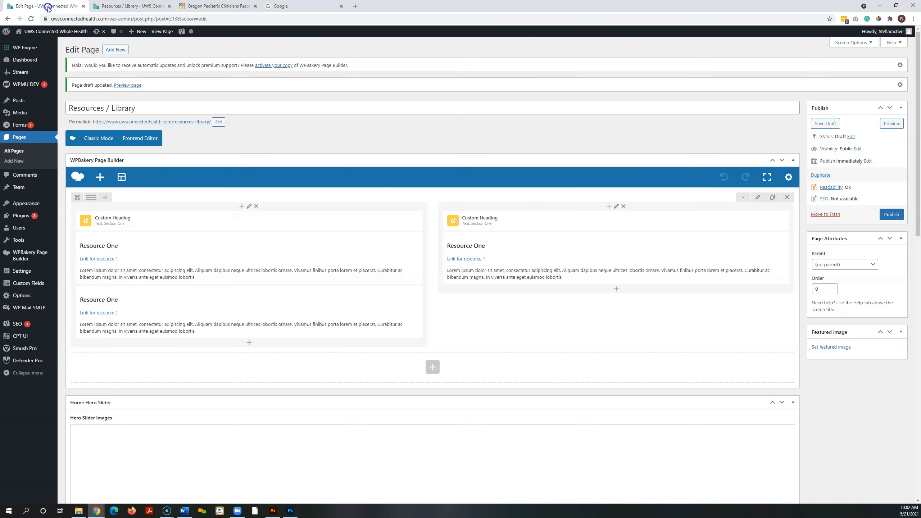
scroll(267, 181, "down", 5)
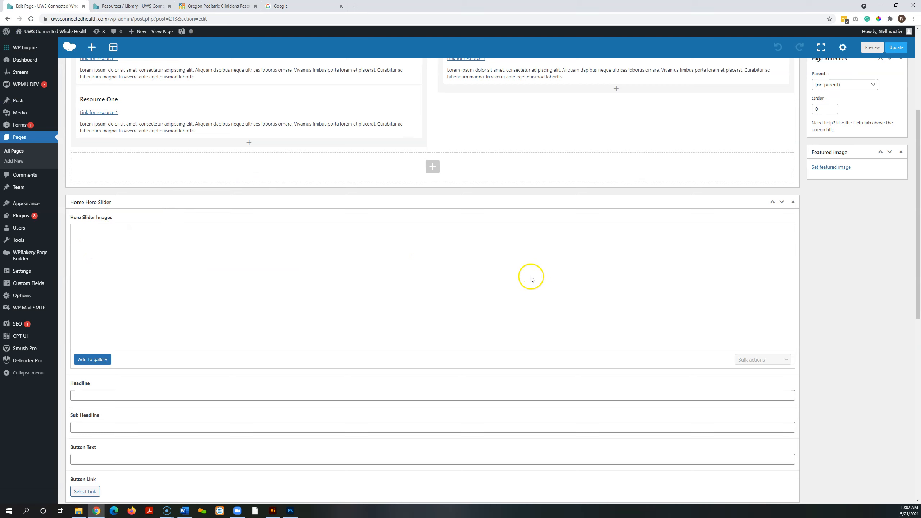
left_click(134, 10)
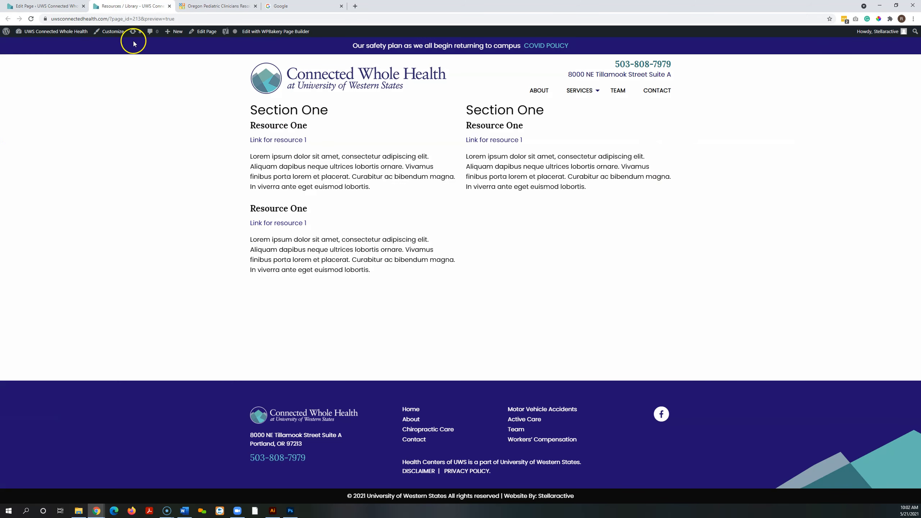
left_click(58, 7)
right_click(15, 113)
left_click(53, 118)
left_click(225, 6)
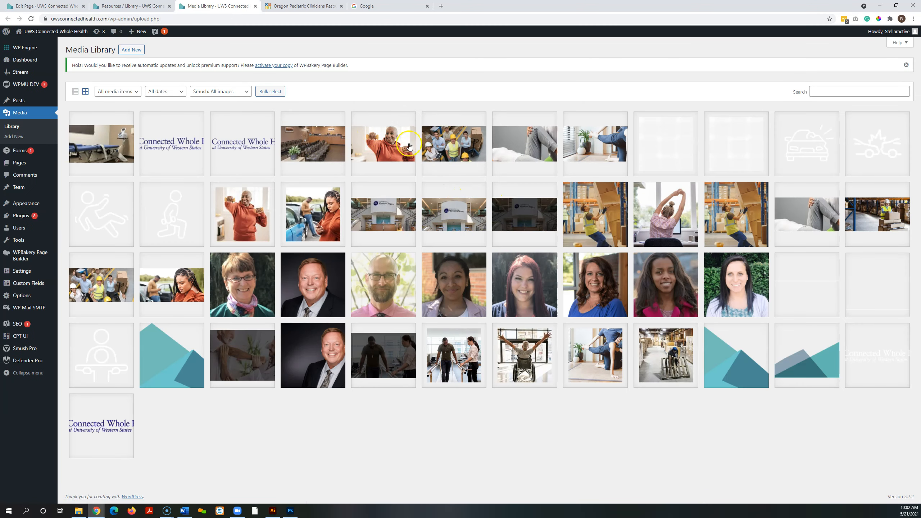
left_click(380, 146)
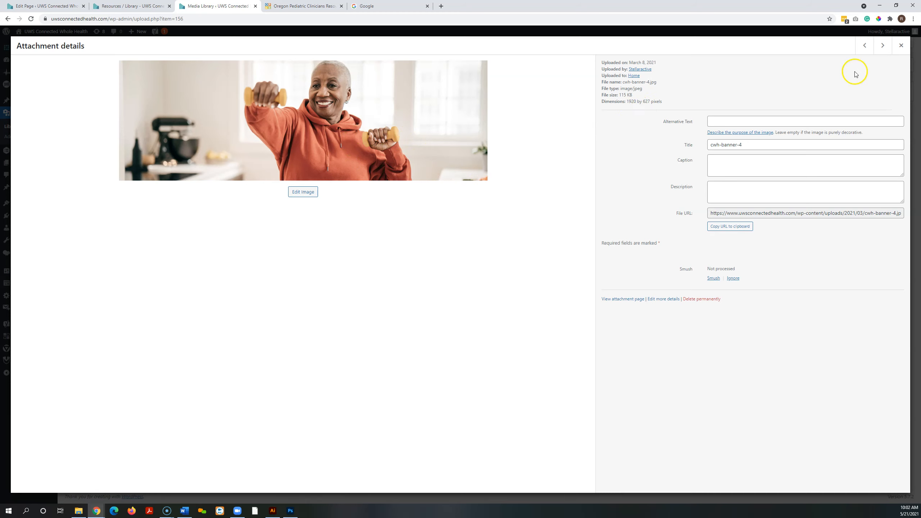
left_click(901, 45)
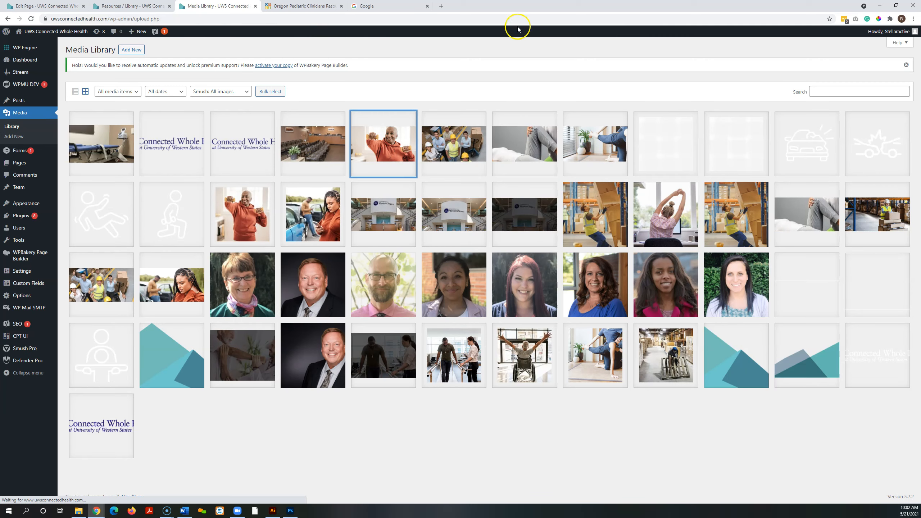
Step: Add the cwh-banner-4 image from the media library to the page's Hero Slider Images gallery
left_click(134, 8)
left_click(38, 7)
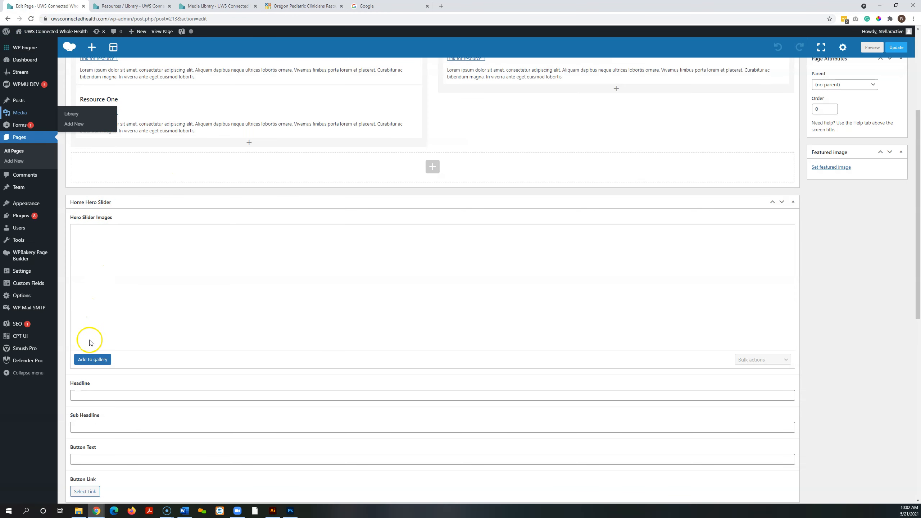
left_click(93, 359)
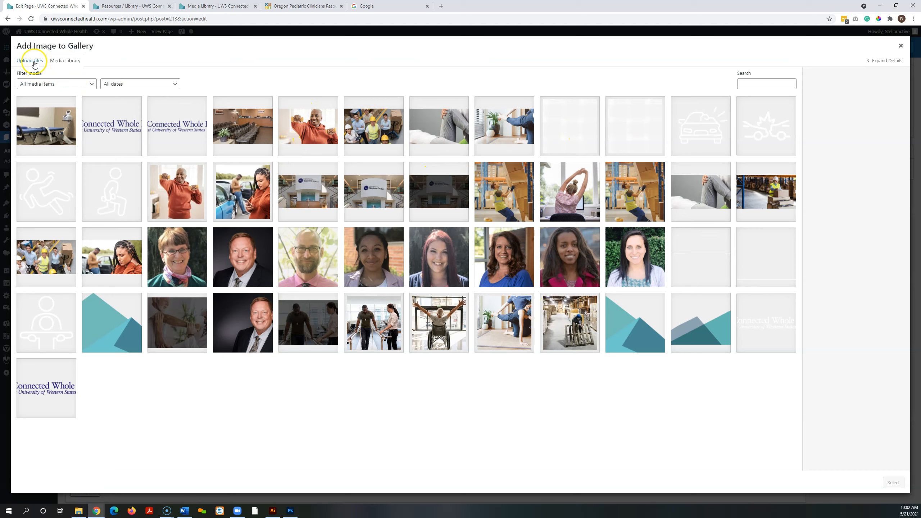
left_click(34, 61)
left_click(64, 62)
left_click(287, 129)
left_click(893, 482)
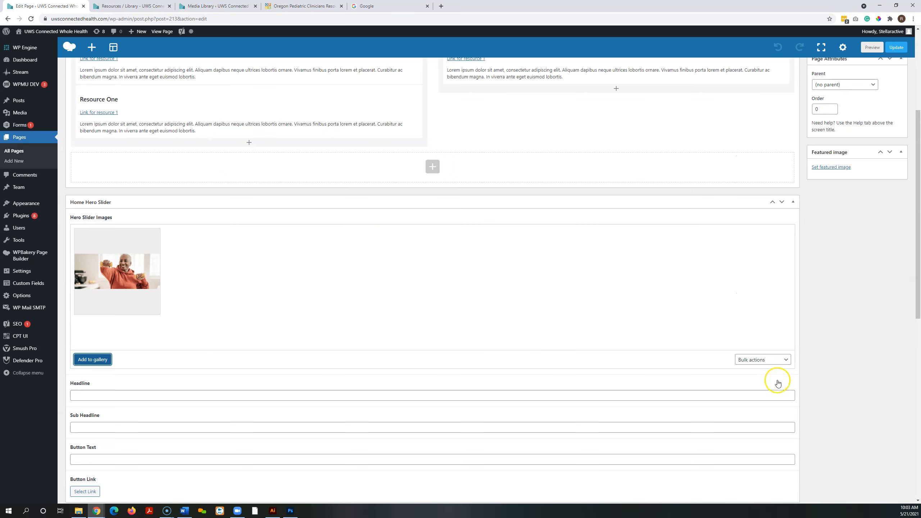
Step: Set the hero slider's headline to "Headline" and its sub headline to "Subhead"
left_click(180, 395)
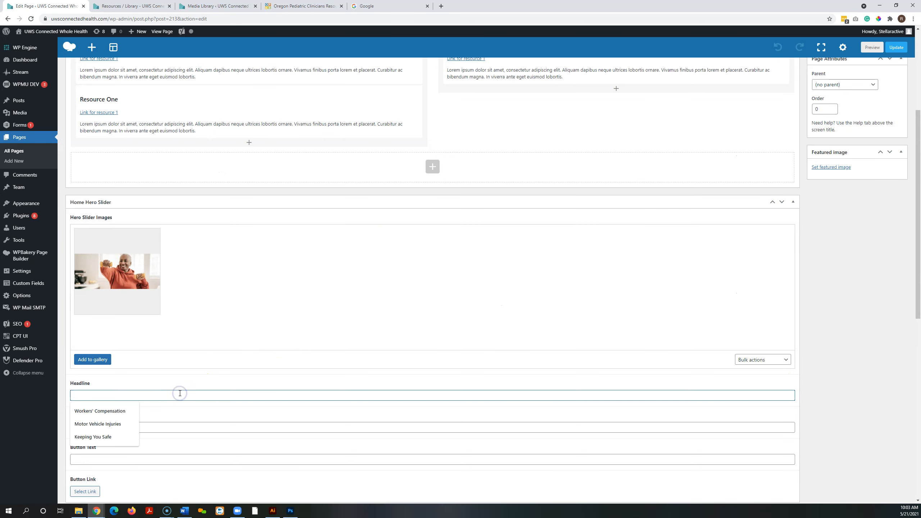
type("Headline")
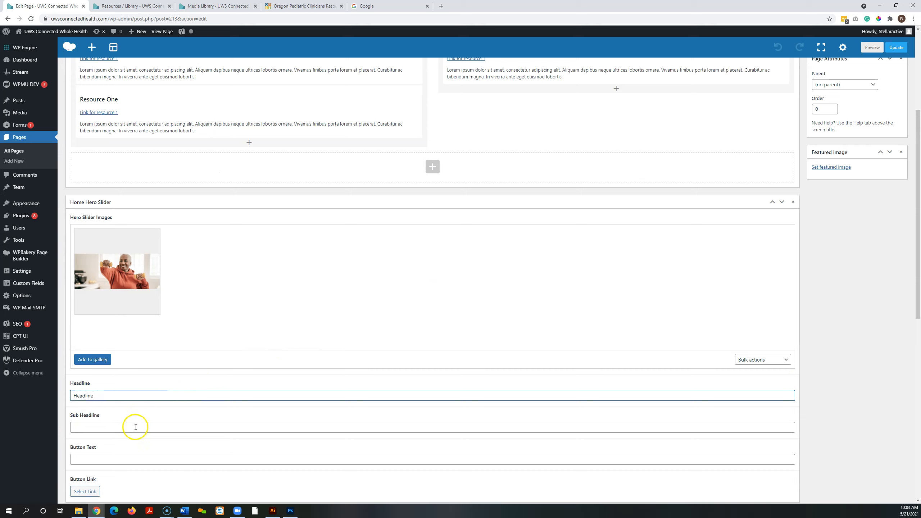
left_click(136, 427)
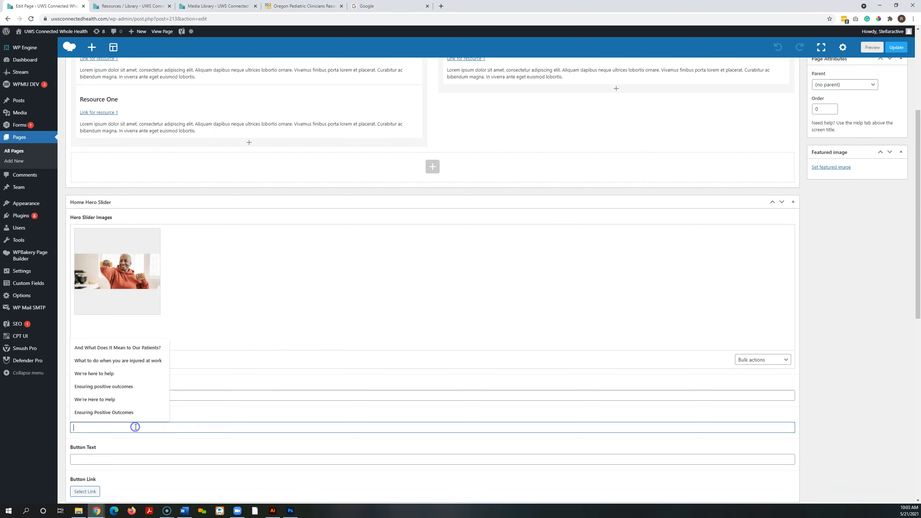
type("Subhe")
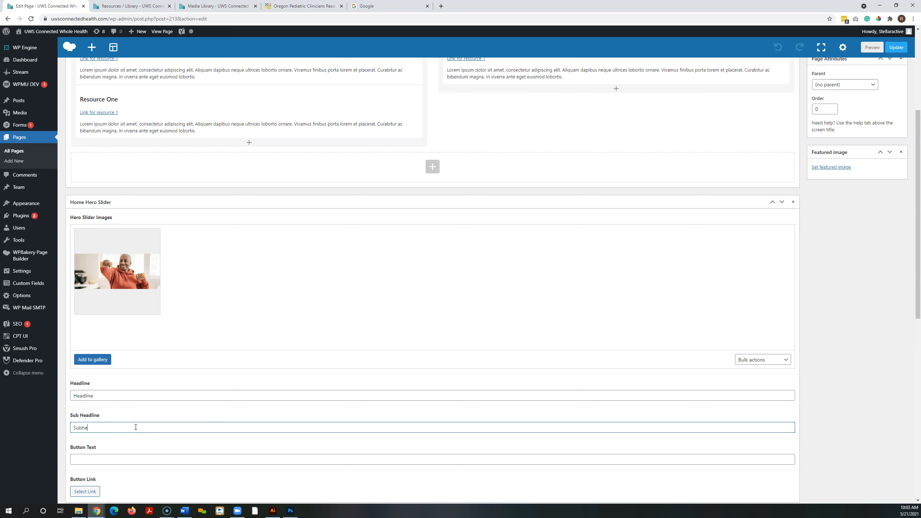
type("ad")
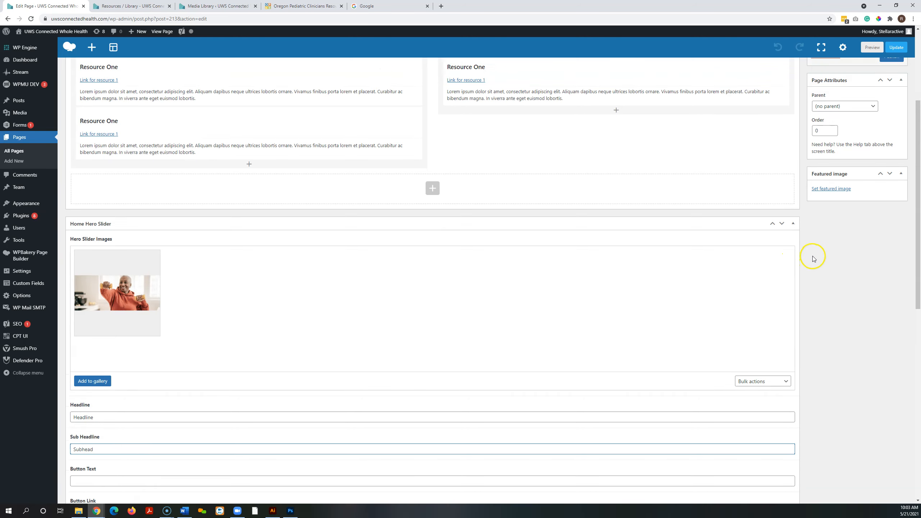
Step: Save the page draft and reload the Resources / Library preview to check the hero banner
scroll(812, 257, "up", 5)
left_click(830, 130)
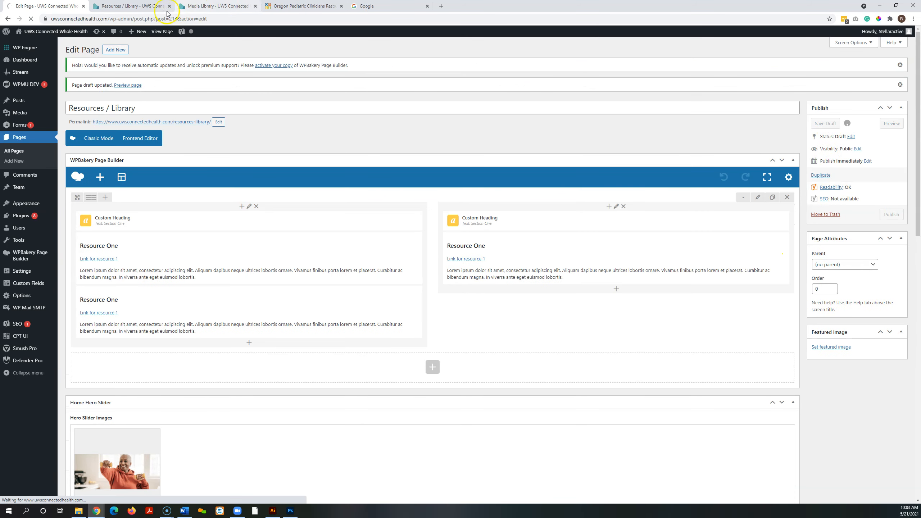
left_click(132, 7)
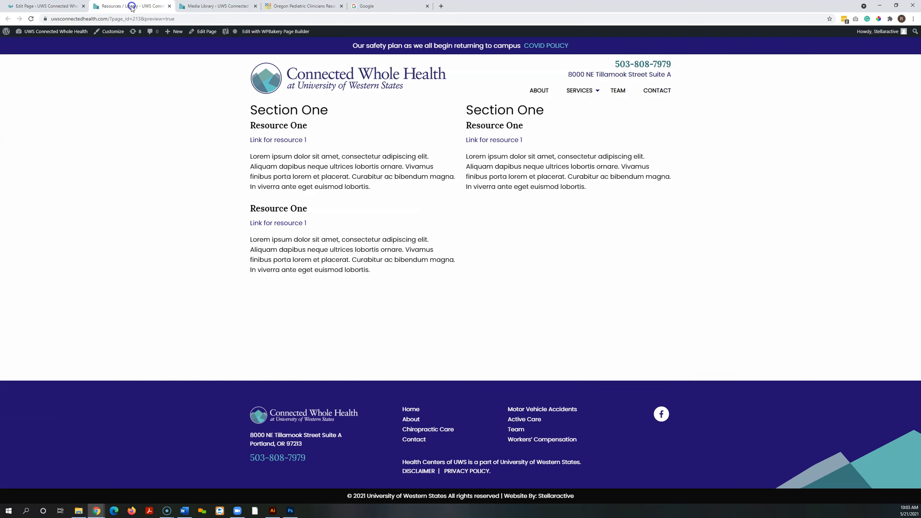
left_click(31, 19)
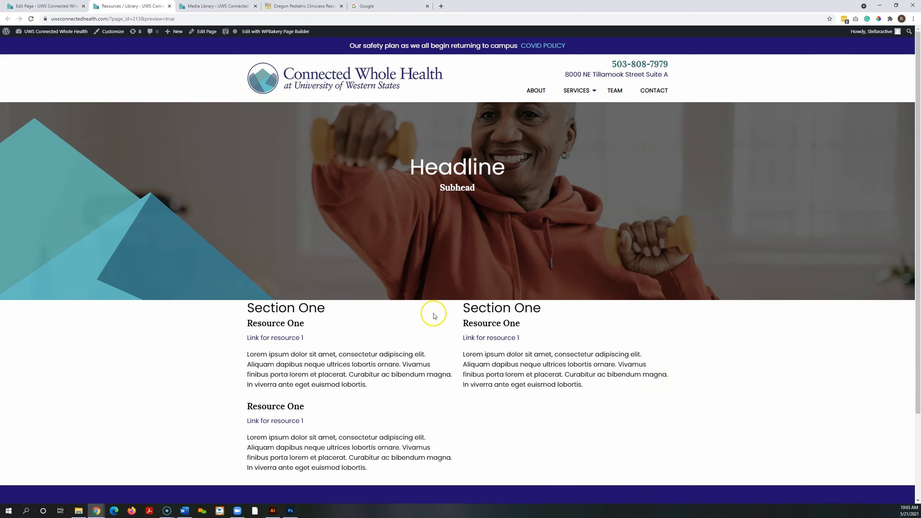
Step: Add an Empty Space element with a height of 32px and move its row above the two-column row
left_click(61, 7)
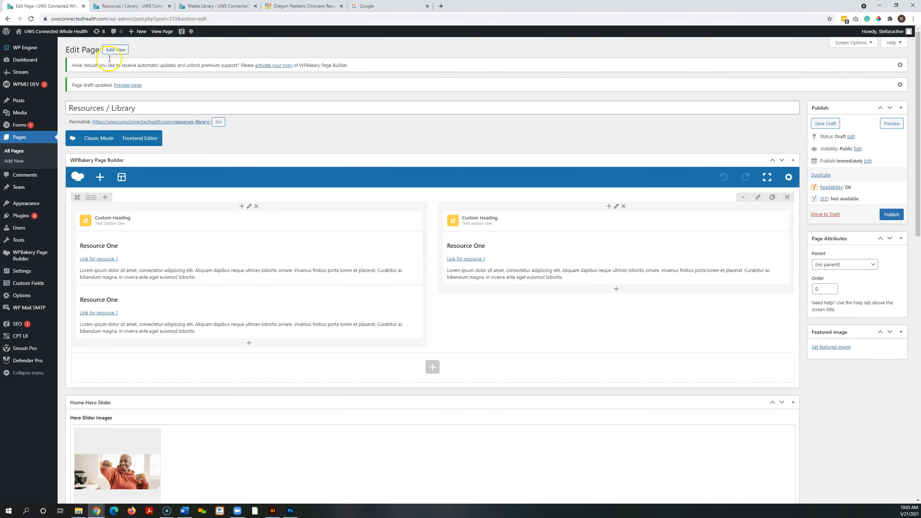
left_click(100, 177)
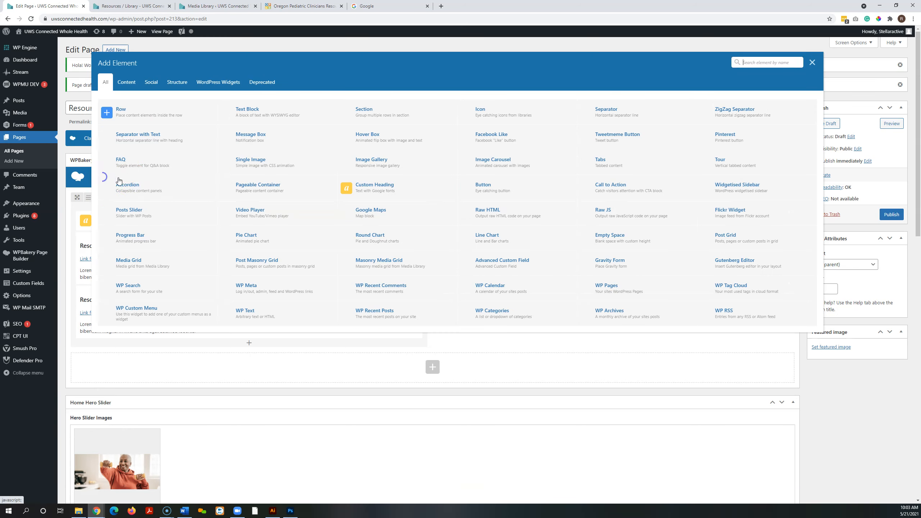
left_click(610, 234)
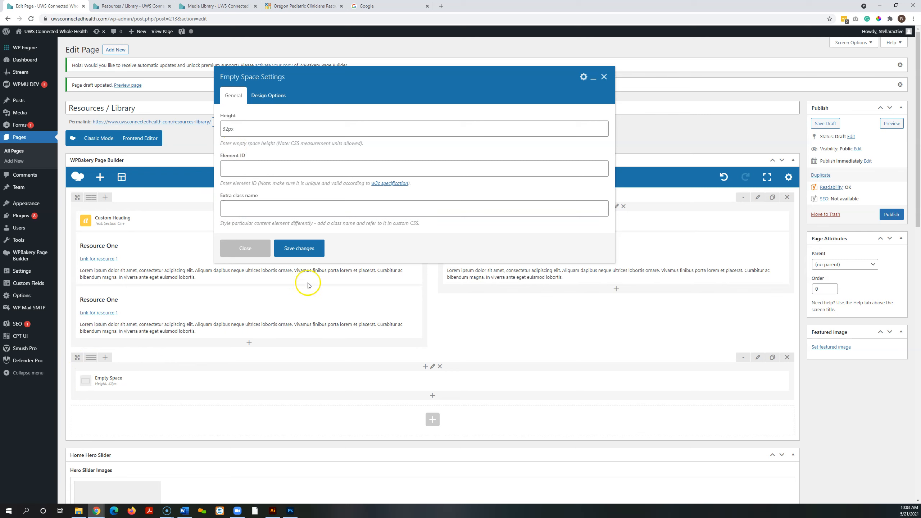
left_click(295, 249)
left_click_drag(77, 357, 92, 213)
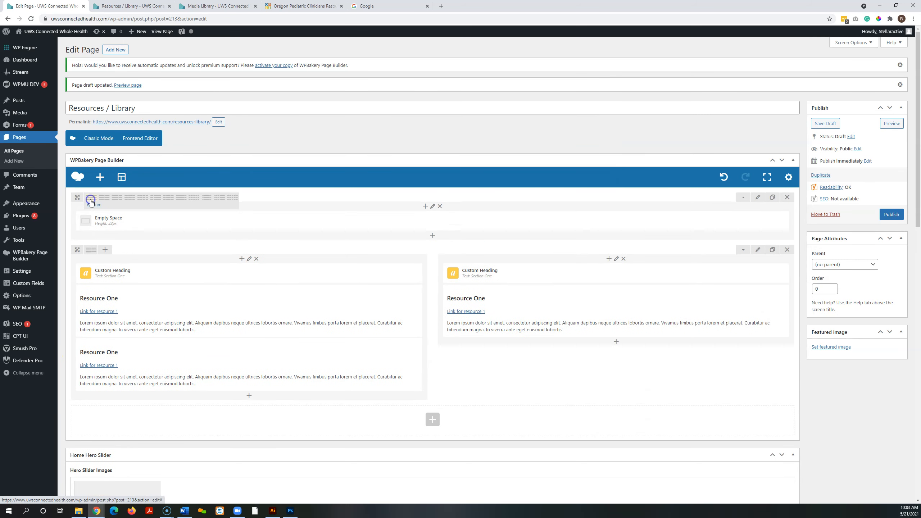
Step: Save the draft with the new spacing and check the full page layout in the refreshed preview
left_click(825, 125)
left_click(146, 11)
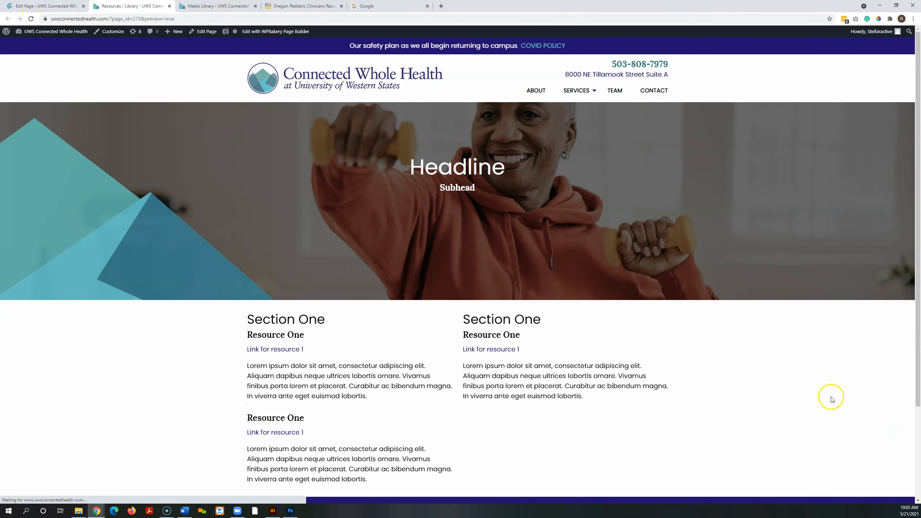
scroll(827, 384, "down", 3)
scroll(801, 359, "up", 3)
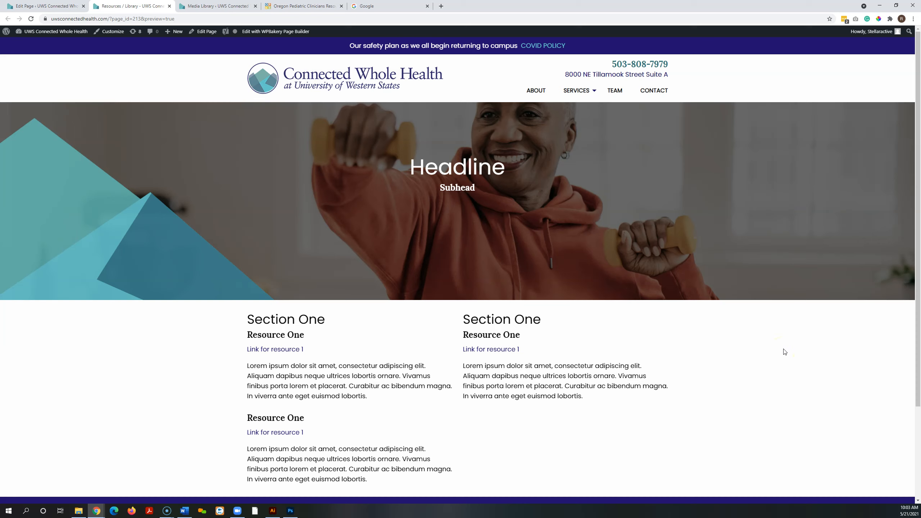
scroll(784, 352, "down", 1)
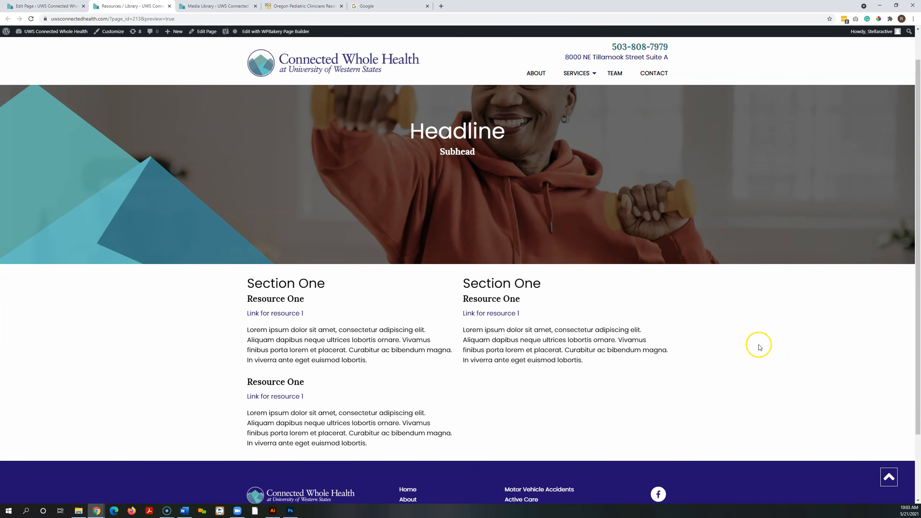